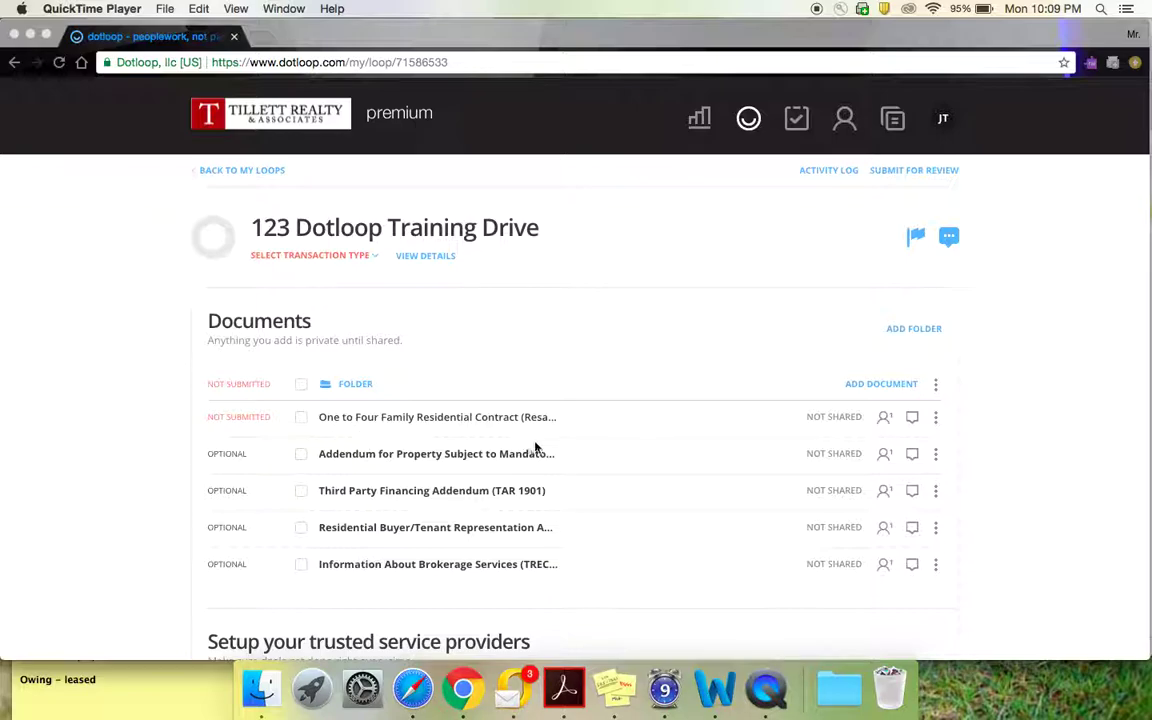
Step: Bring the Chrome window with the 123 Dotloop Training Drive loop to the front
click(885, 386)
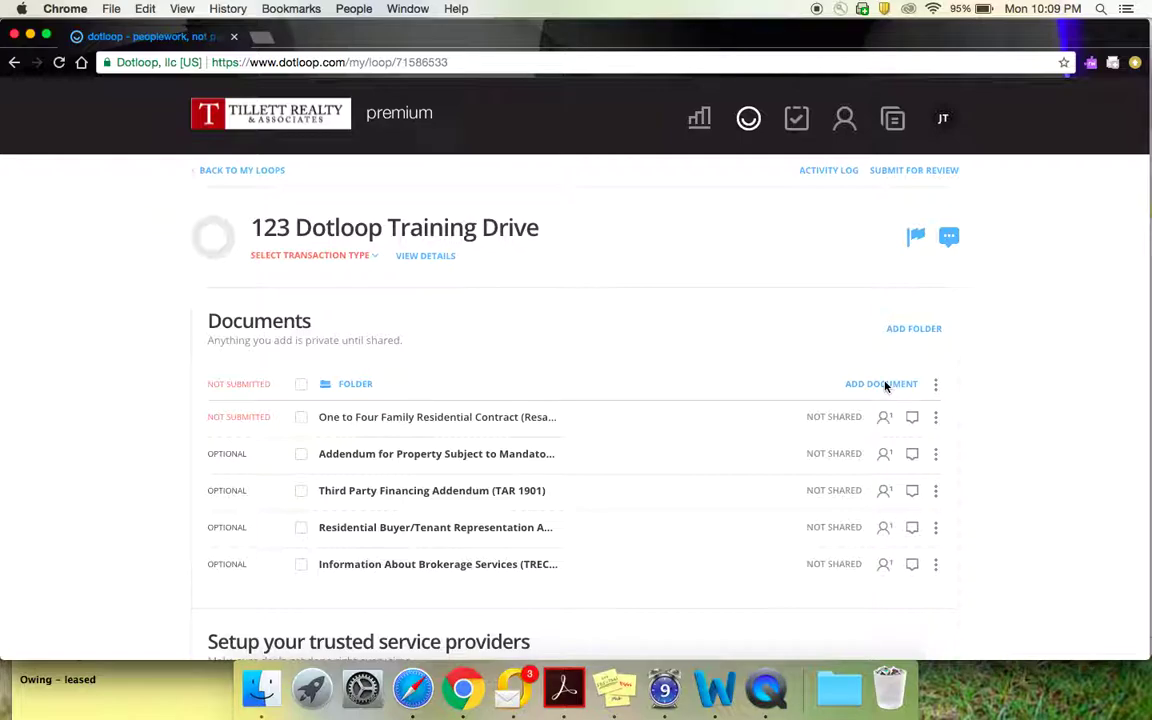
Step: Find the One to Four Family Residential Contract by searching 'one to' in TREC Interactive Forms, and tick it
click(885, 386)
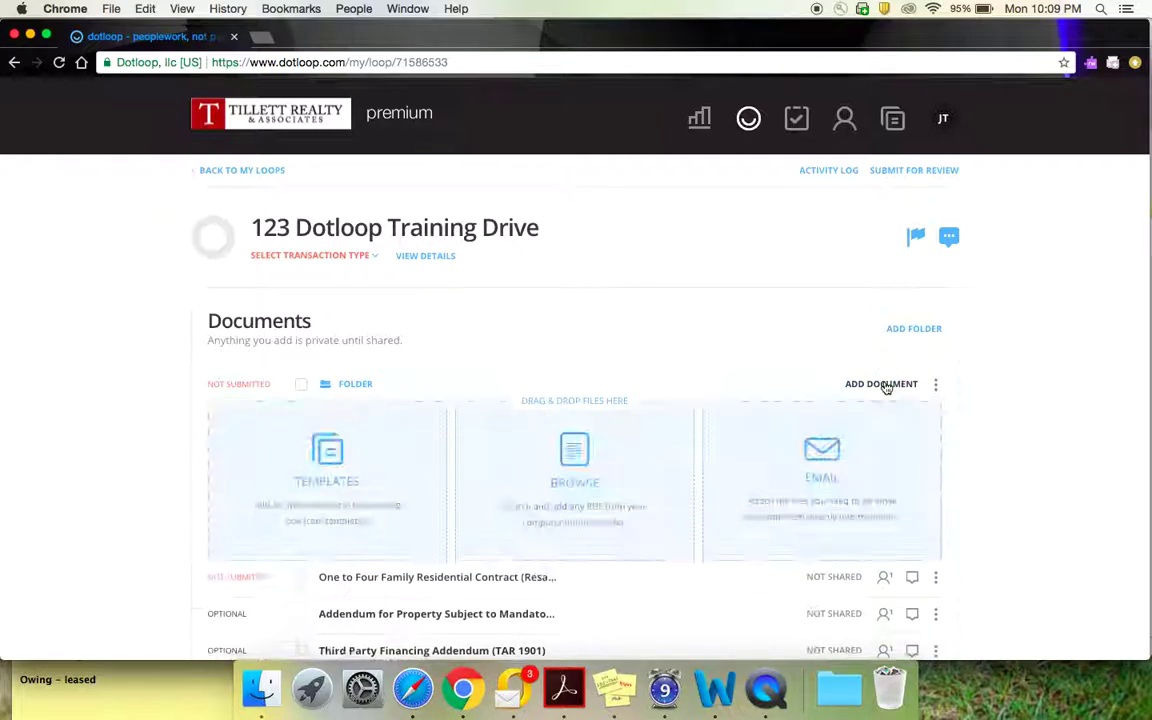
click(325, 476)
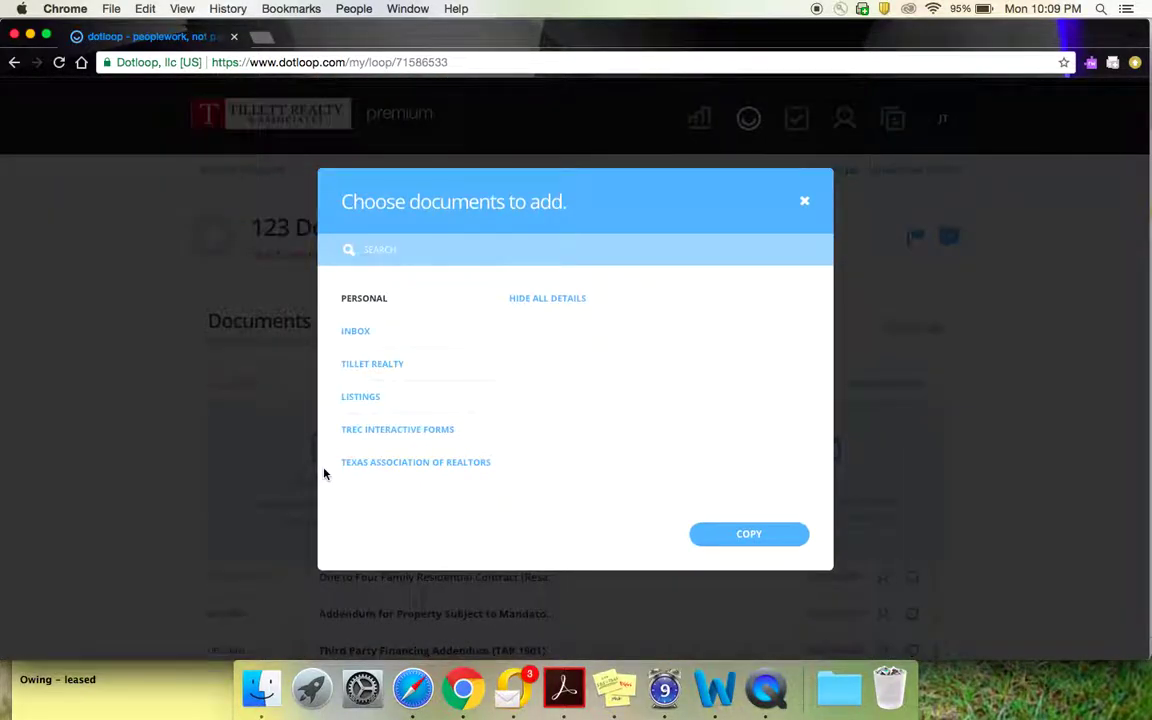
click(397, 432)
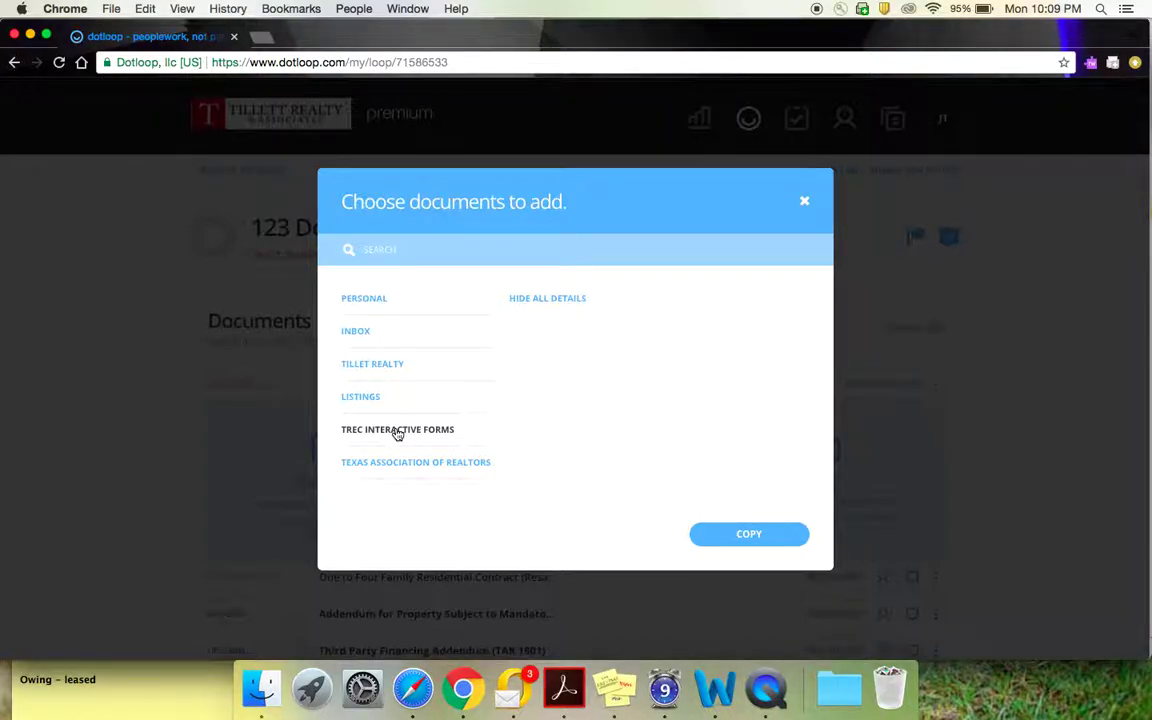
click(458, 253)
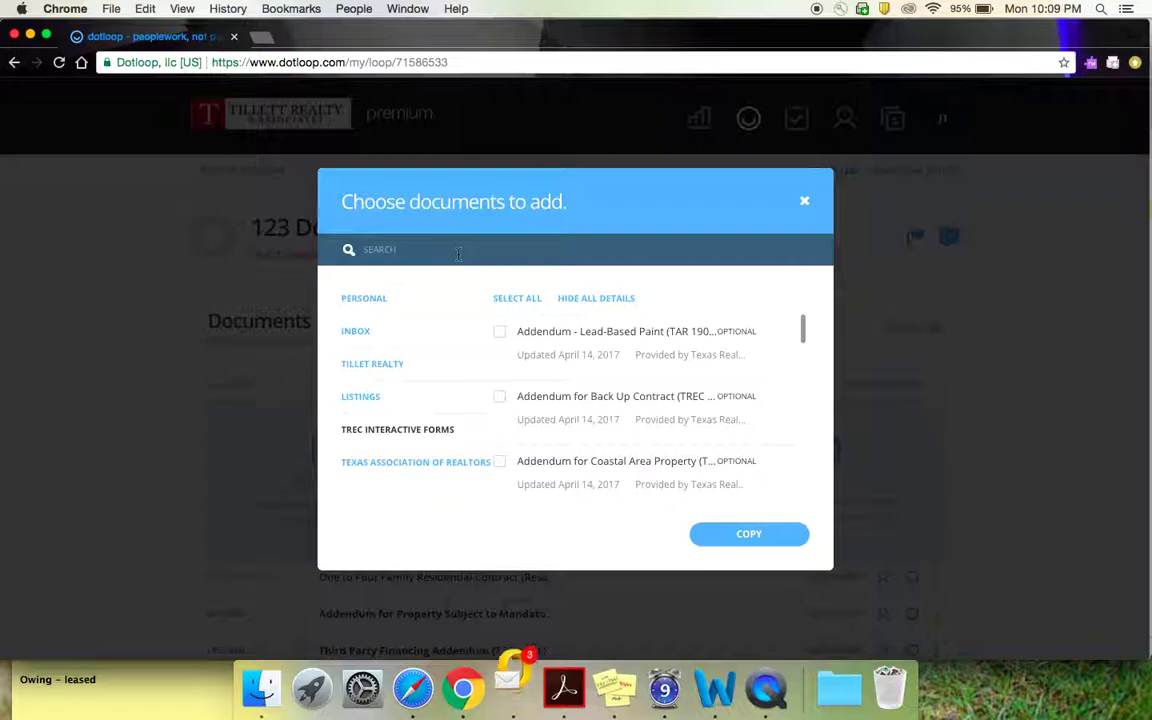
text(one to)
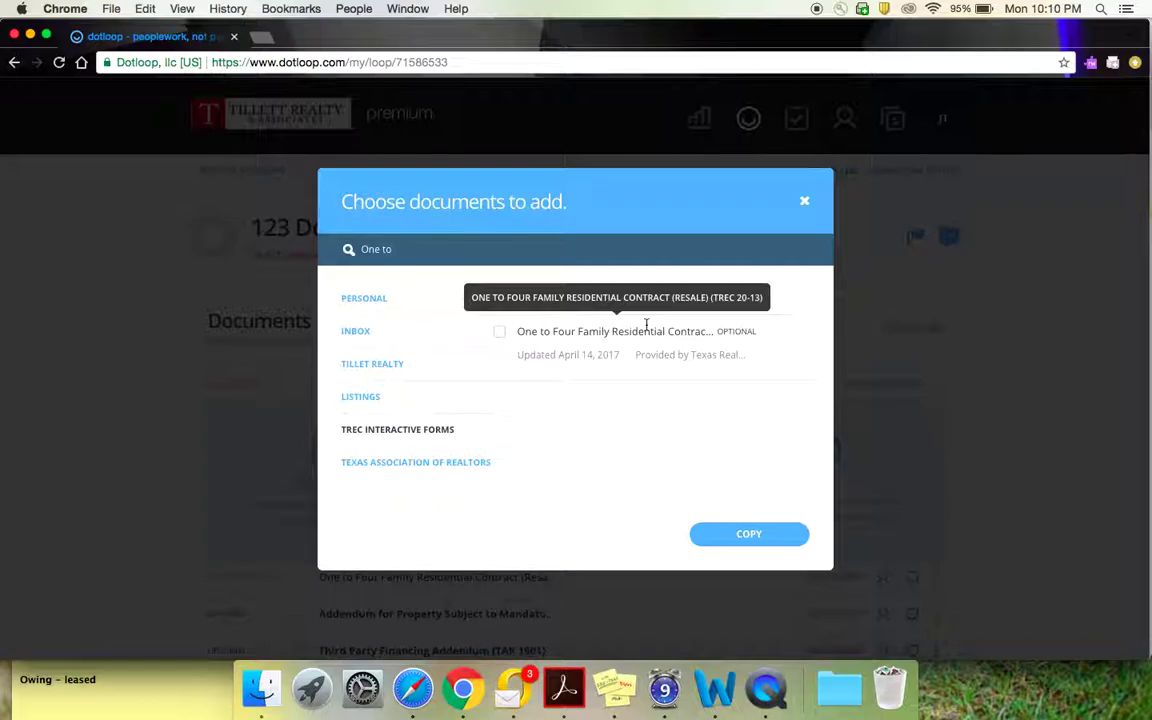
click(499, 333)
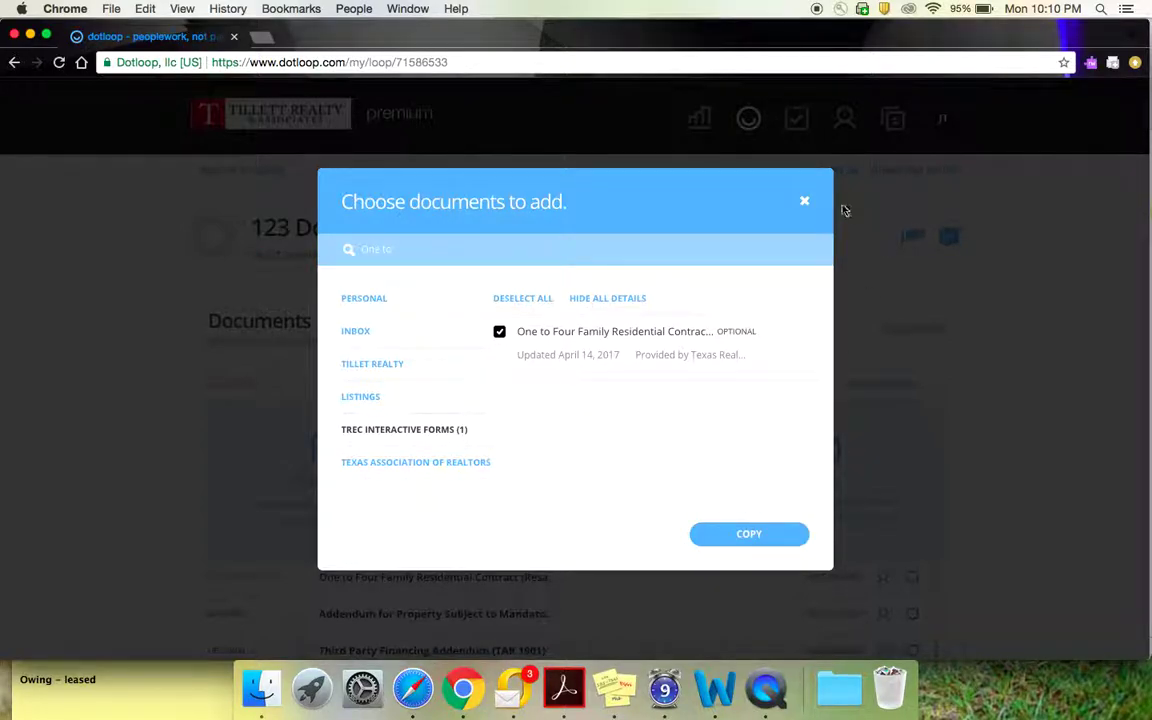
click(806, 205)
Step: Open the One to Four Family Residential Contract (Resale) from the loop's documents
scroll(652, 531, down, 1)
scroll(655, 531, down, 2)
click(413, 455)
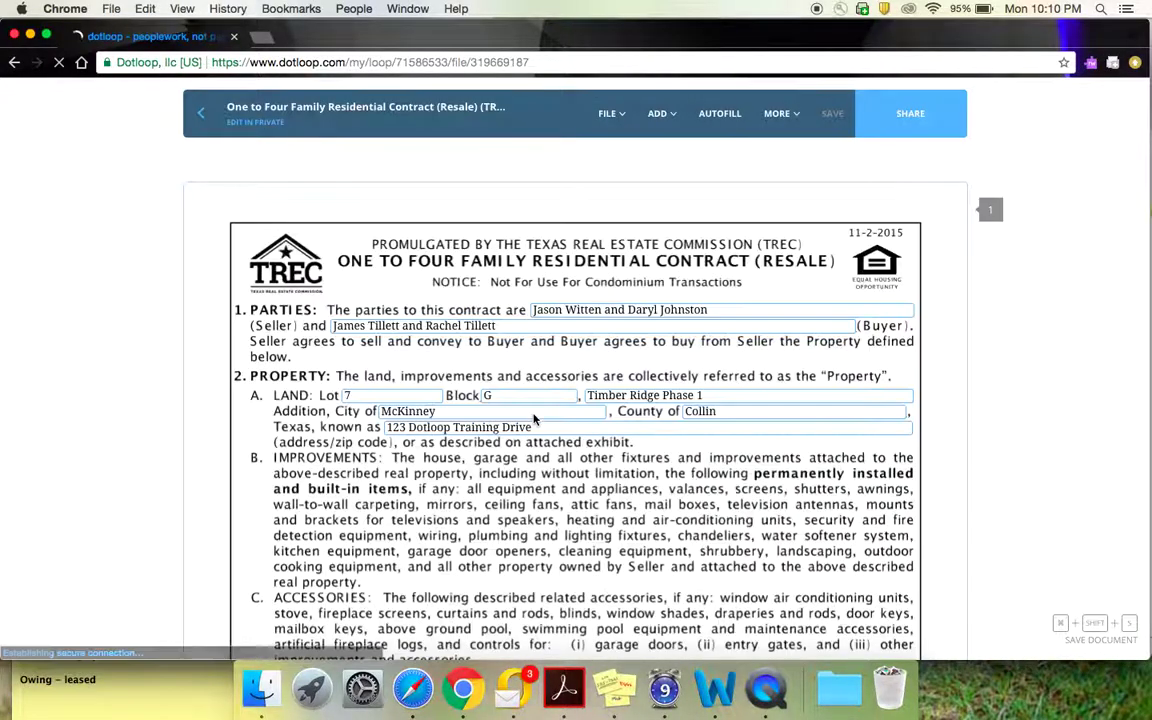
scroll(535, 420, down, 2)
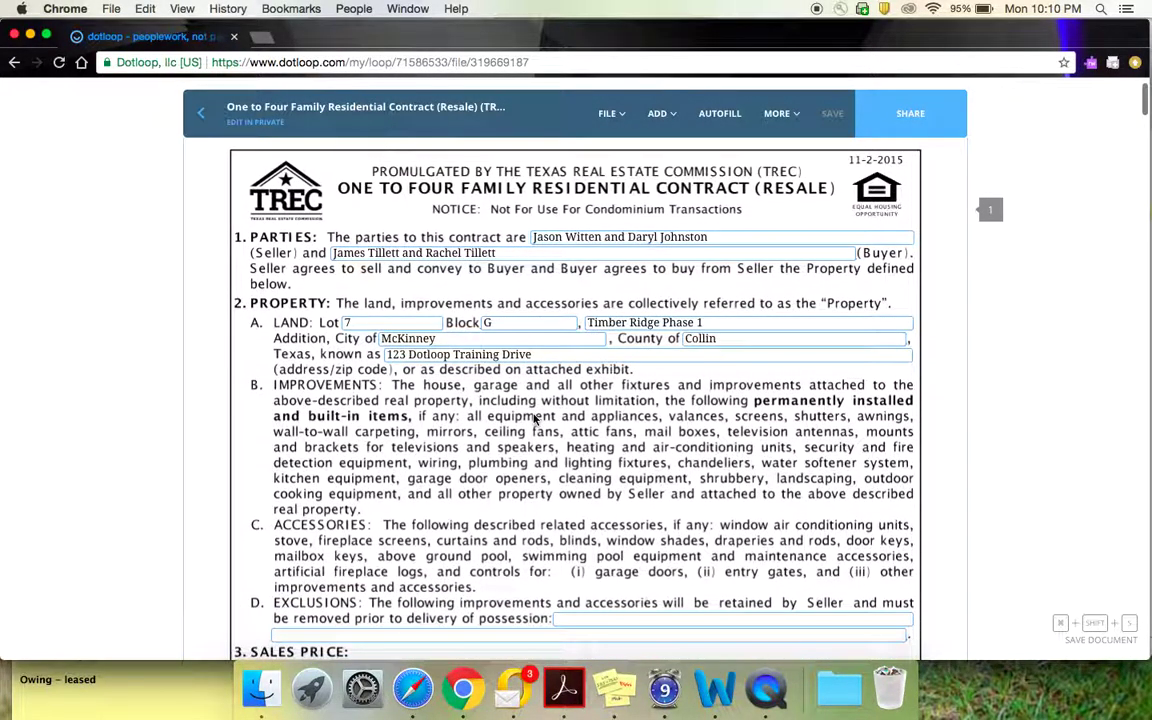
scroll(535, 420, down, 1)
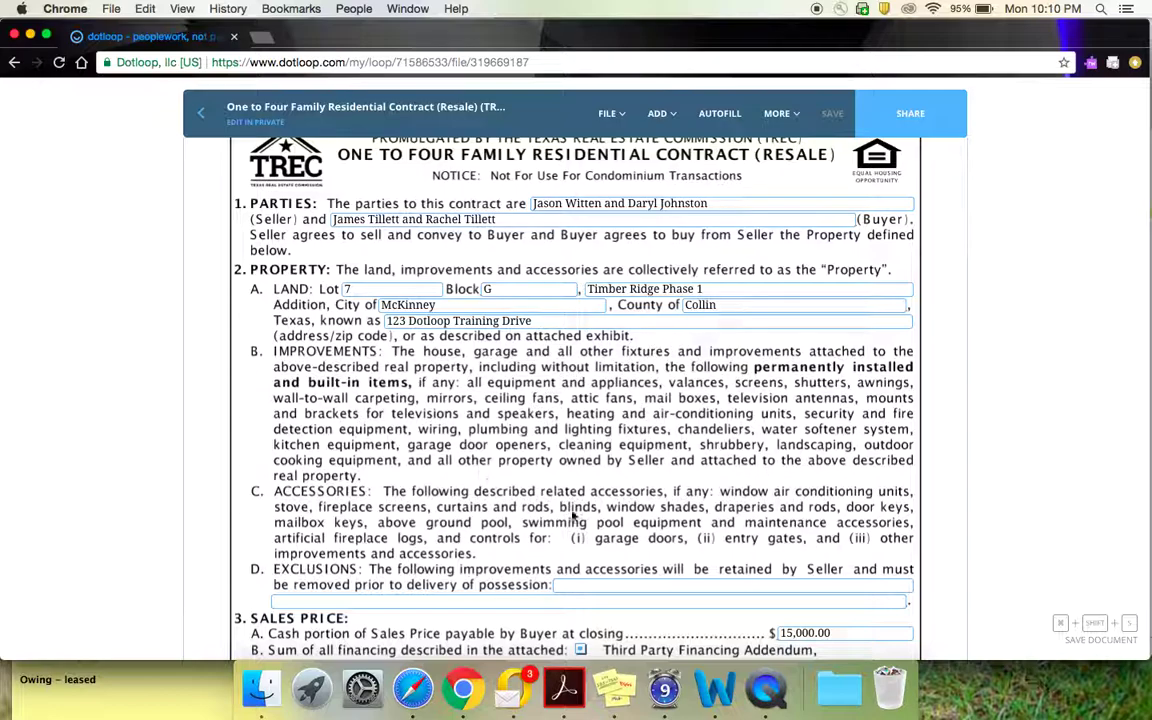
scroll(565, 523, down, 2)
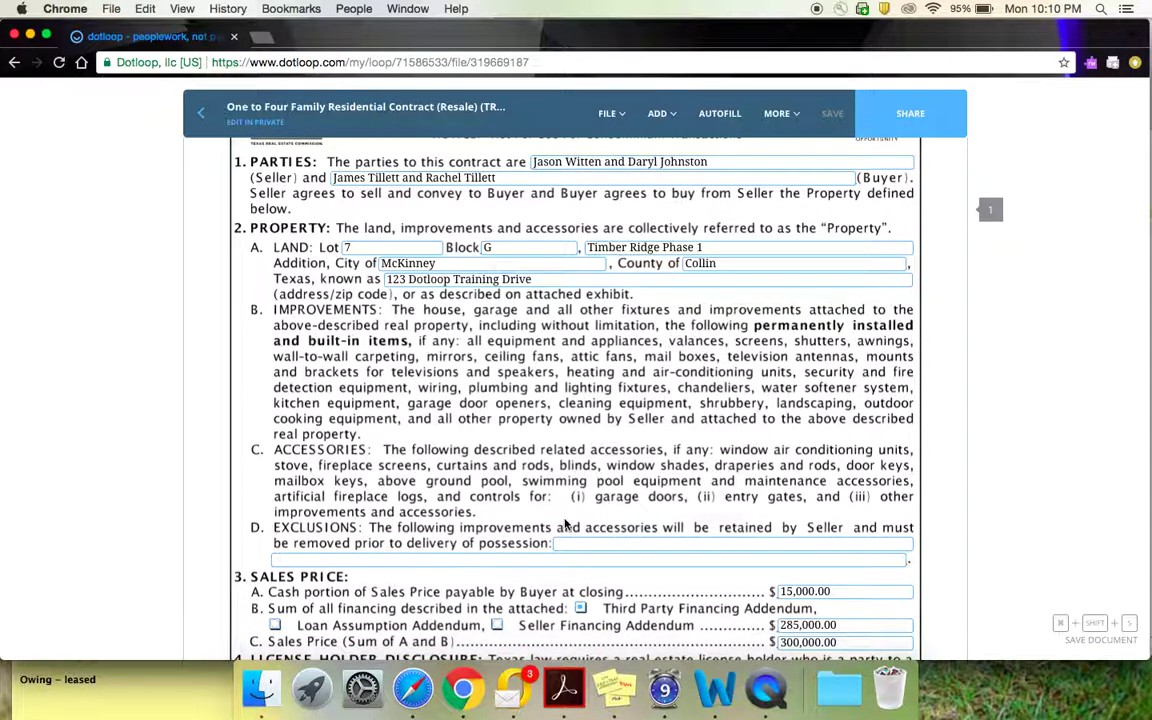
scroll(565, 523, up, 2)
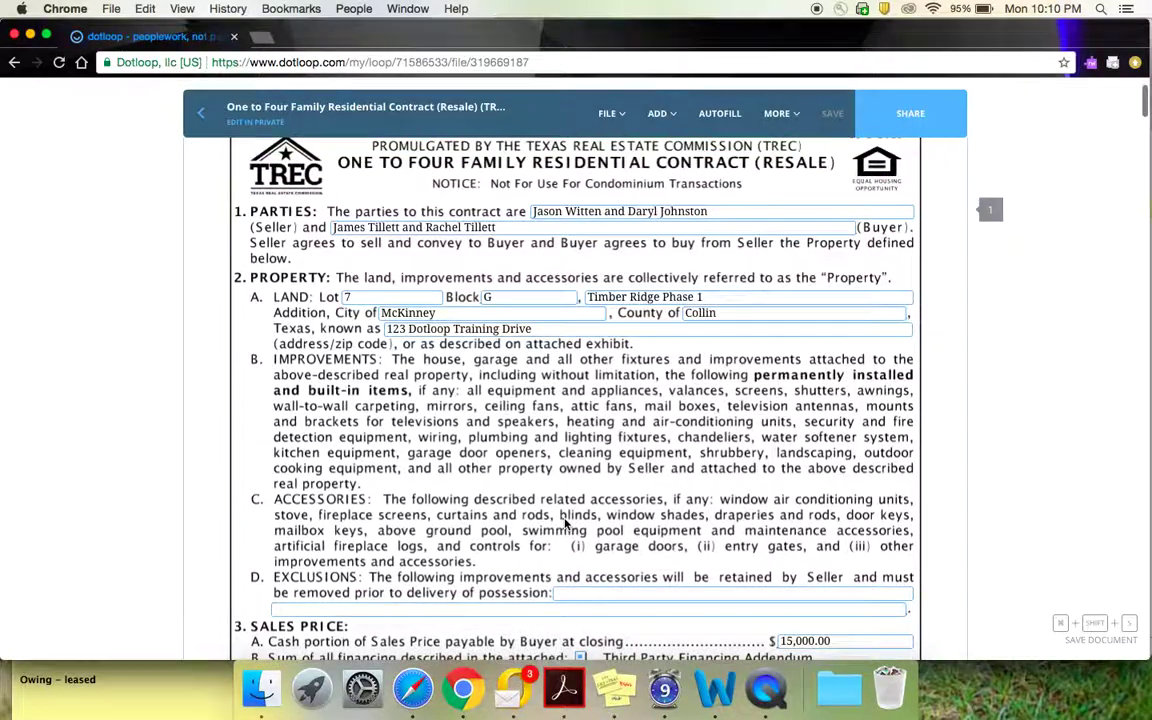
scroll(565, 523, up, 4)
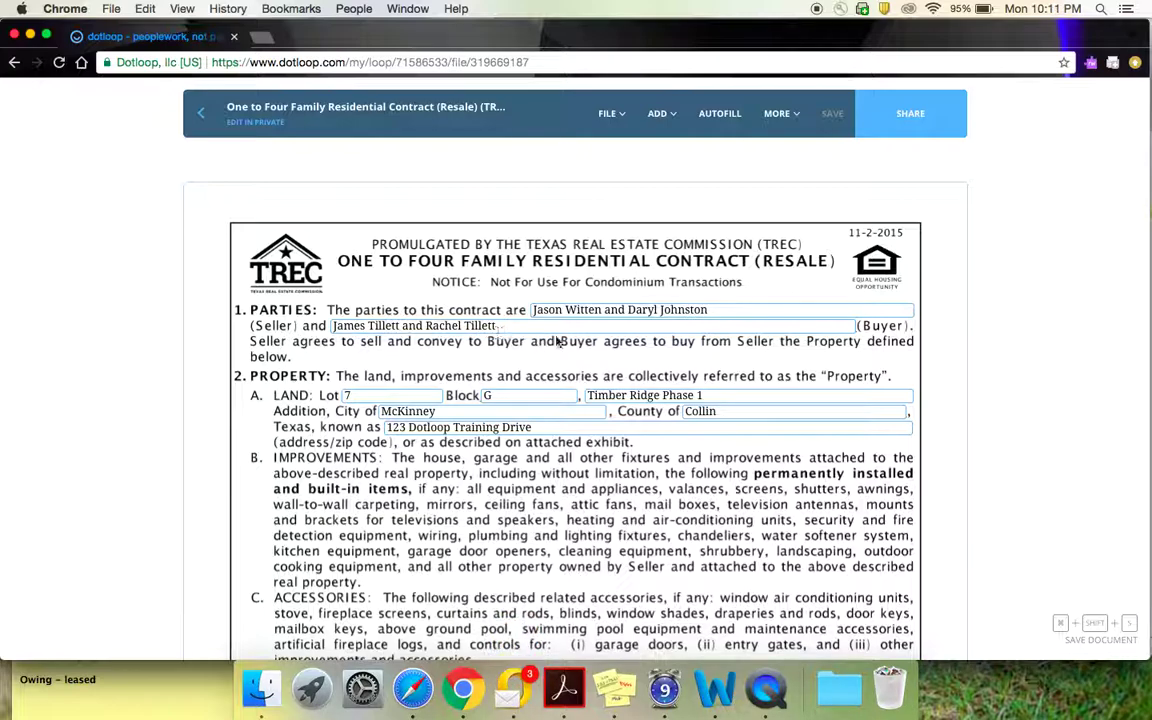
Step: Scroll the contract down to the 'Texas, known as' property address field
scroll(590, 356, down, 3)
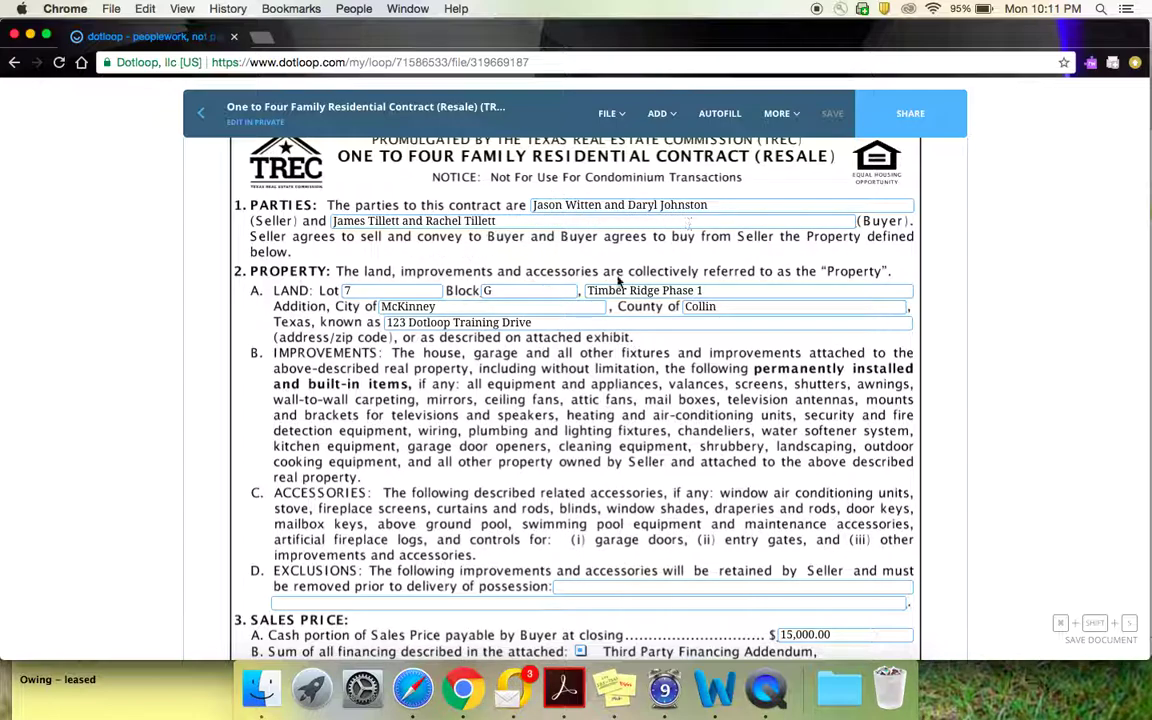
scroll(307, 368, down, 2)
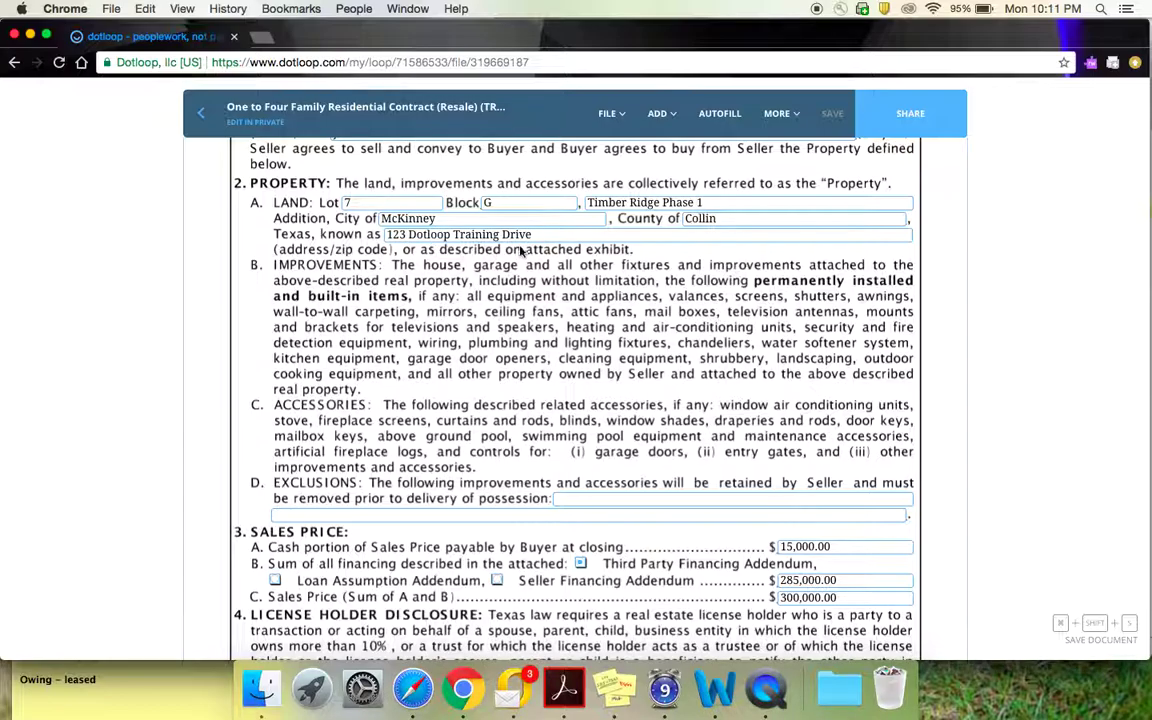
scroll(549, 298, down, 3)
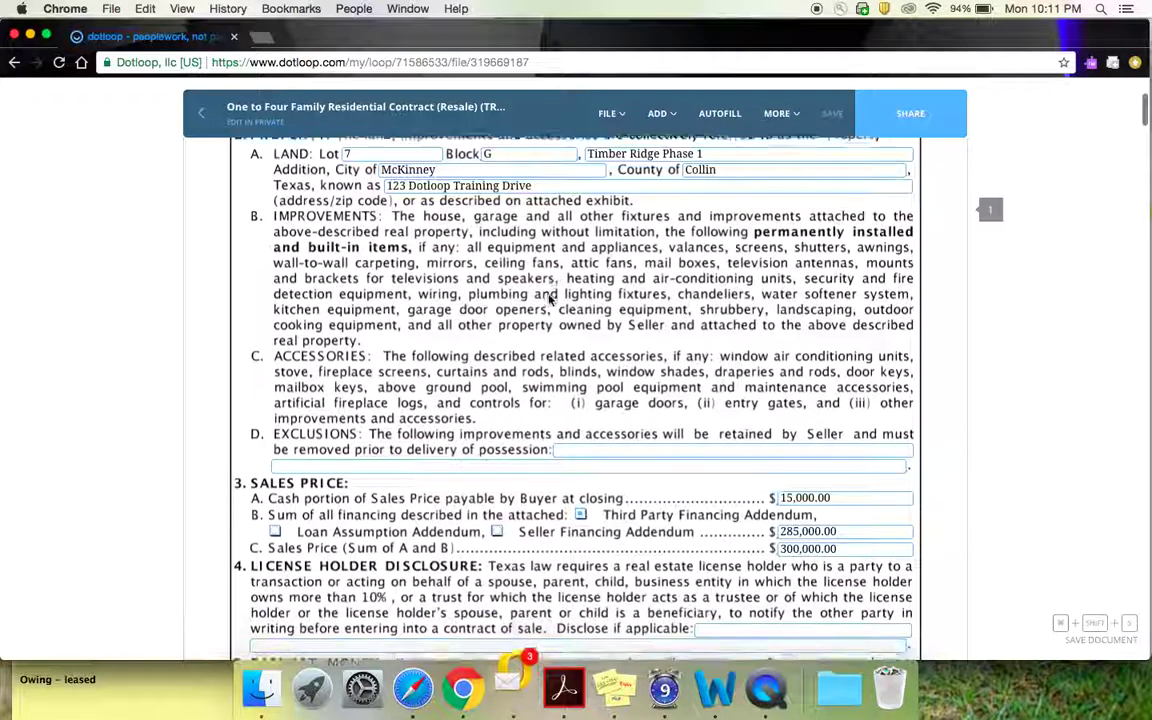
Step: Append ', McKinney, TX 75071' to the 123 Dotloop Training Drive property address
click(500, 176)
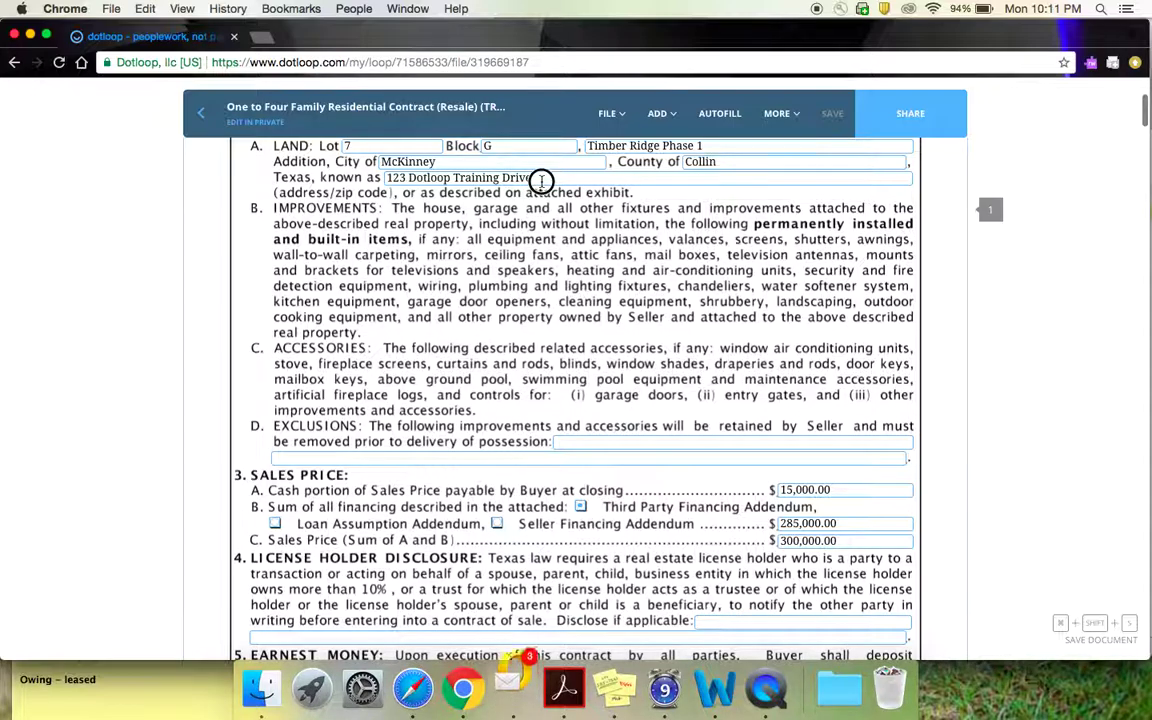
scroll(545, 258, up, 5)
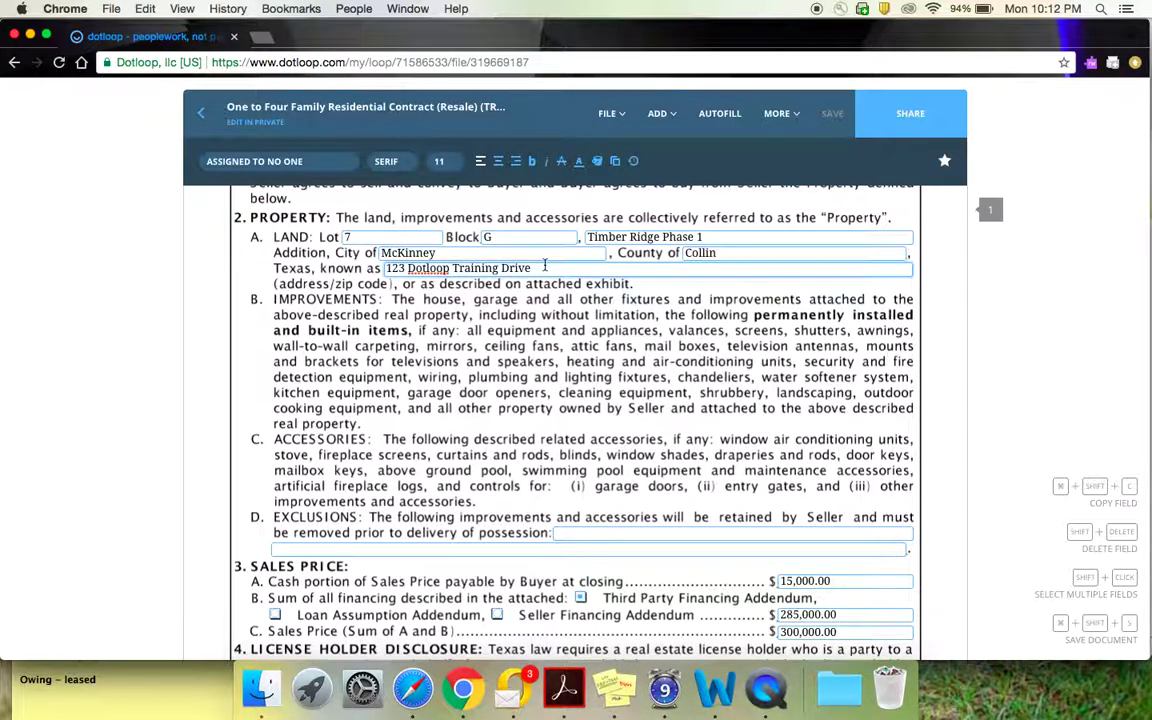
text(, McKinney, T)
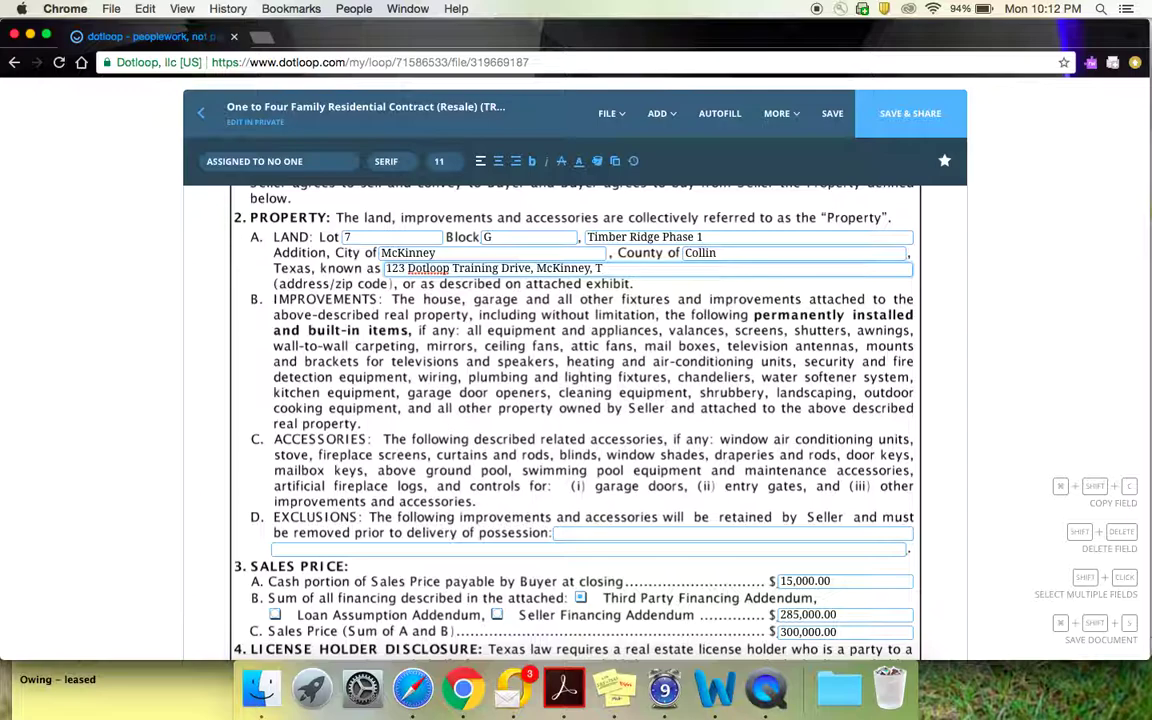
text(X 75071)
click(506, 292)
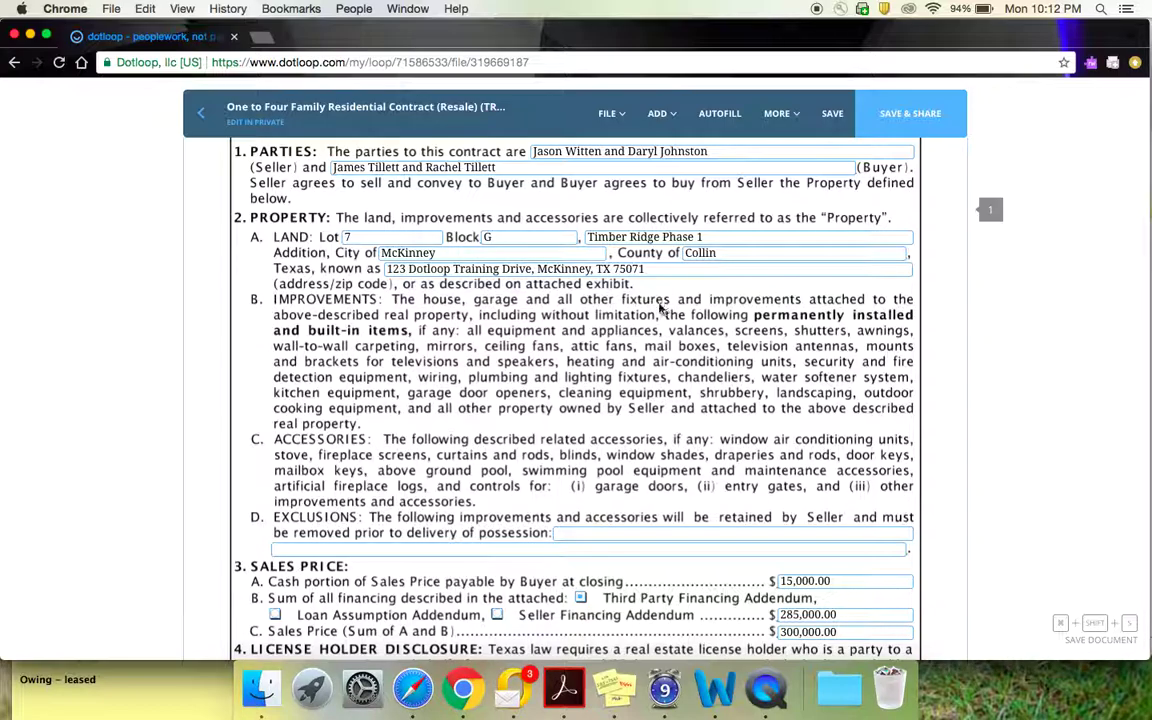
scroll(600, 300, down, 2)
scroll(608, 314, down, 3)
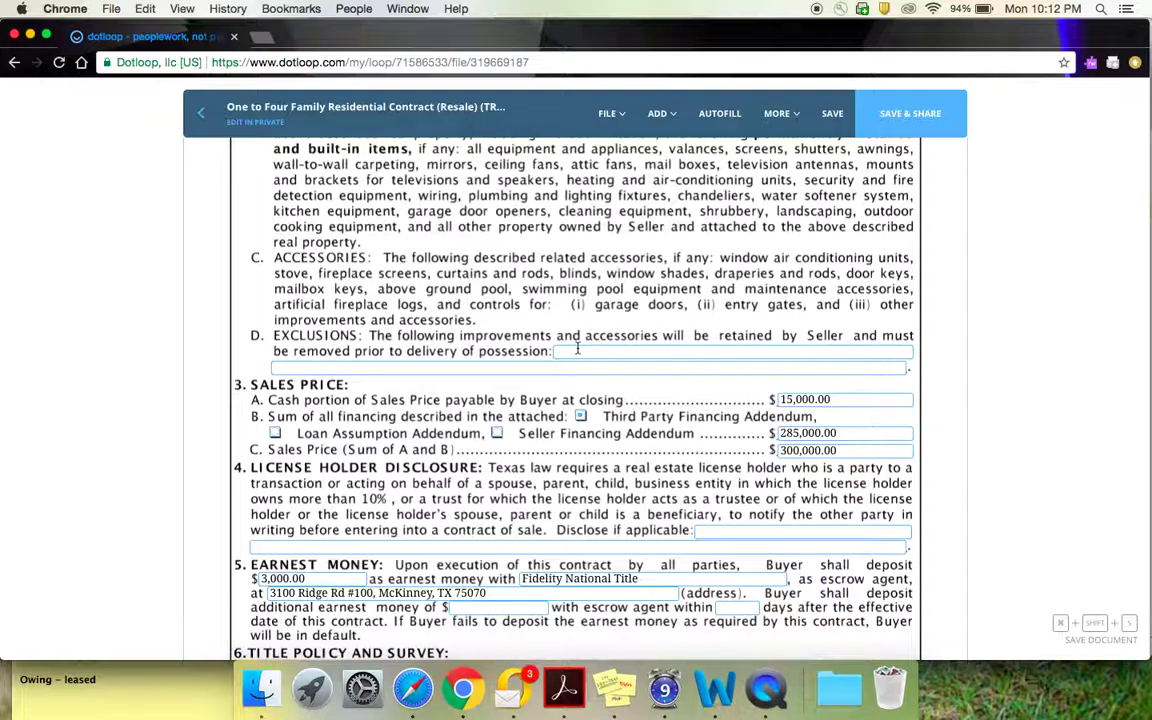
scroll(589, 350, down, 3)
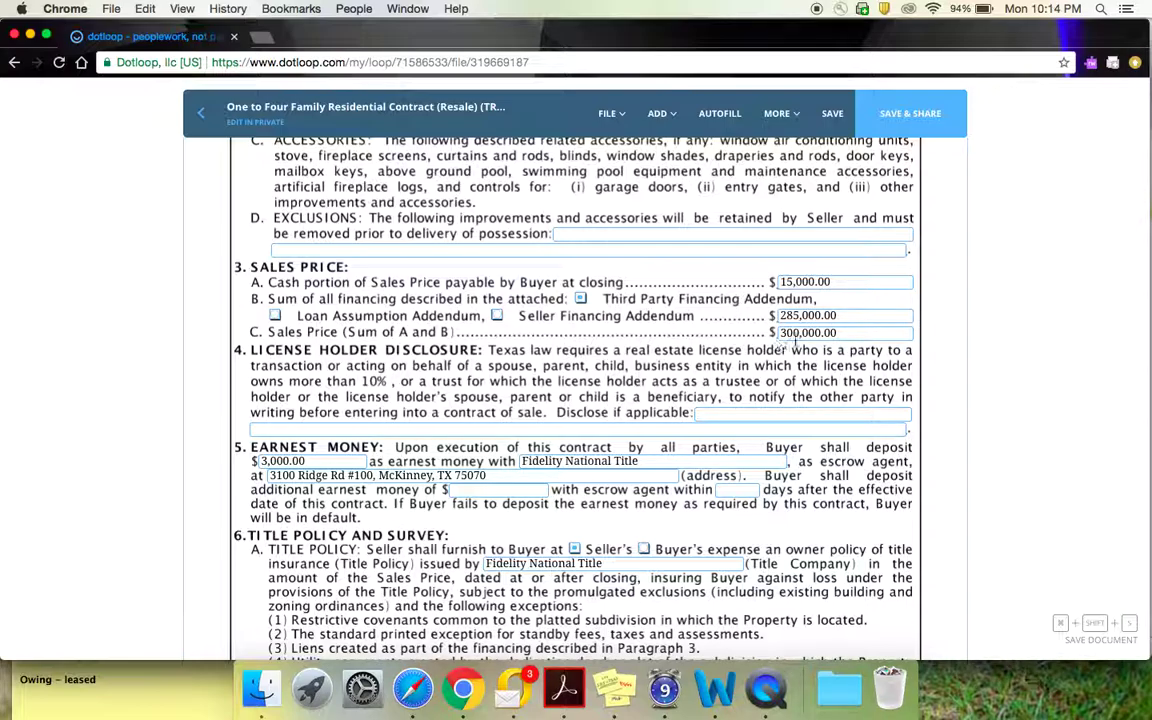
scroll(795, 374, down, 1)
scroll(795, 374, down, 4)
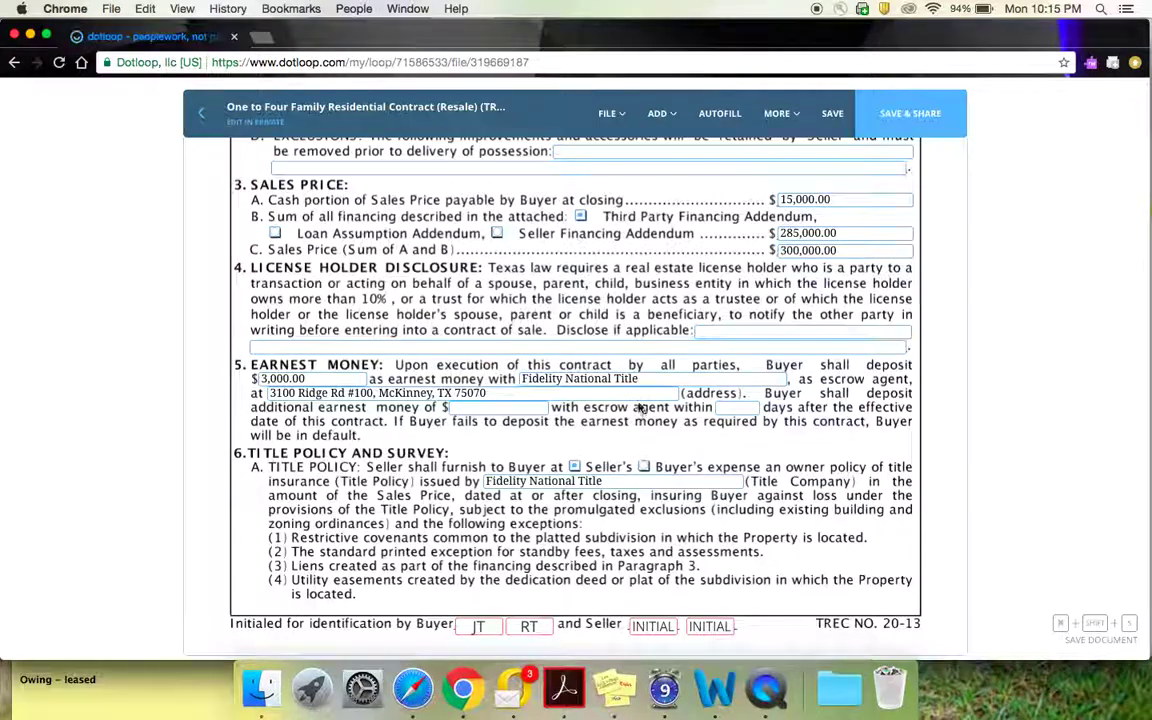
scroll(640, 410, down, 2)
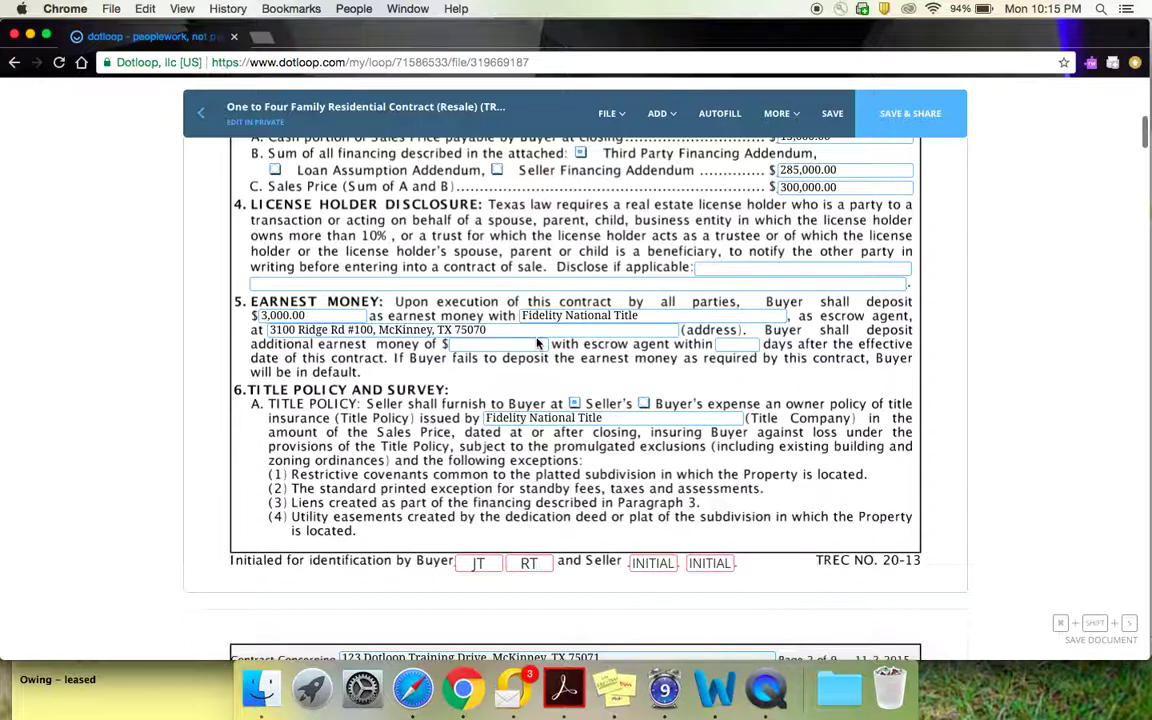
scroll(551, 365, down, 1)
scroll(551, 365, down, 1)
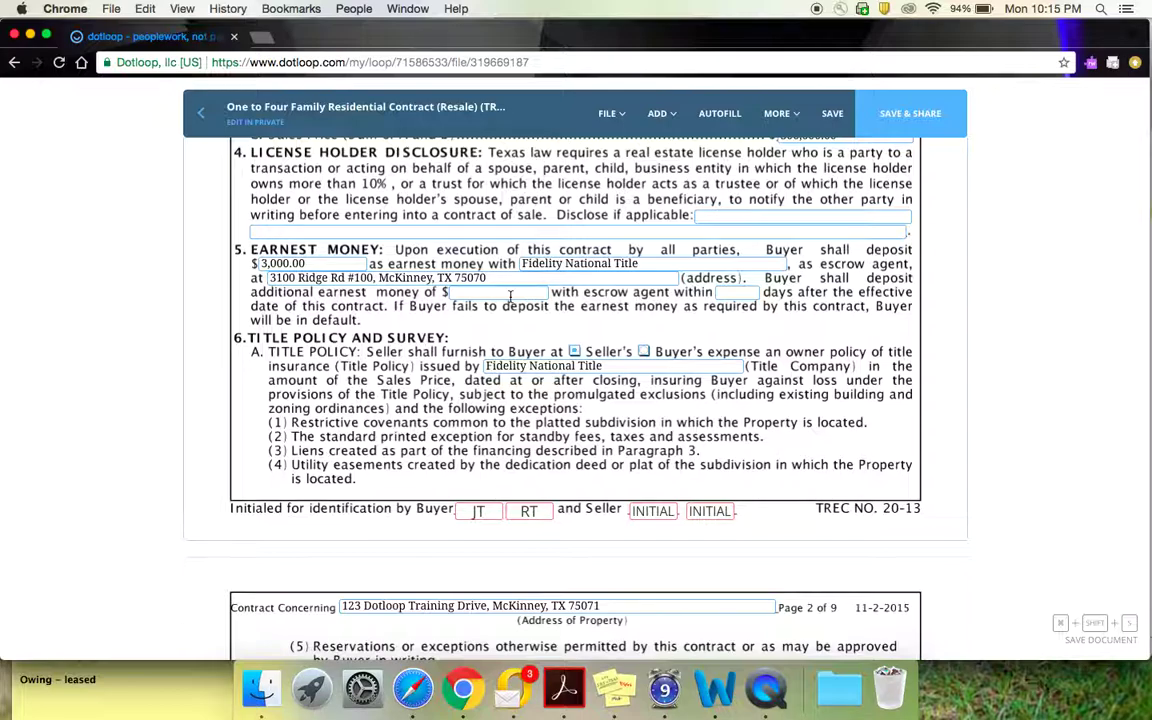
scroll(510, 295, down, 2)
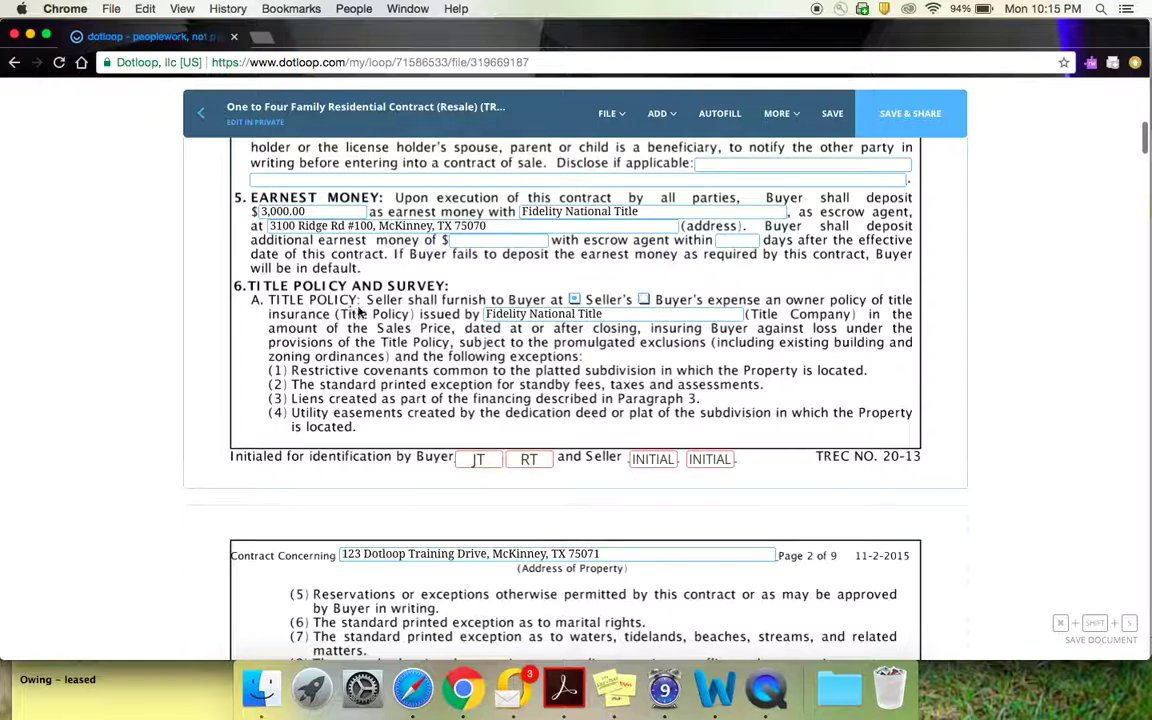
scroll(400, 300, down, 2)
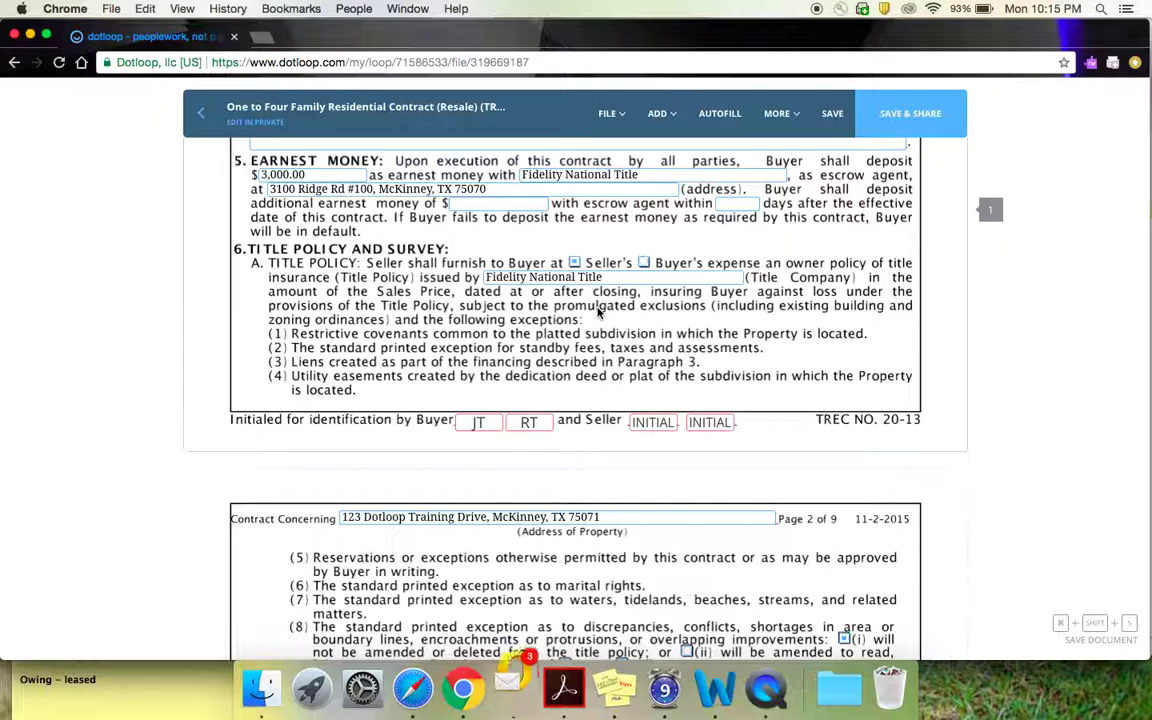
Step: Check the Seller's box in paragraph 6A Title Policy
click(574, 263)
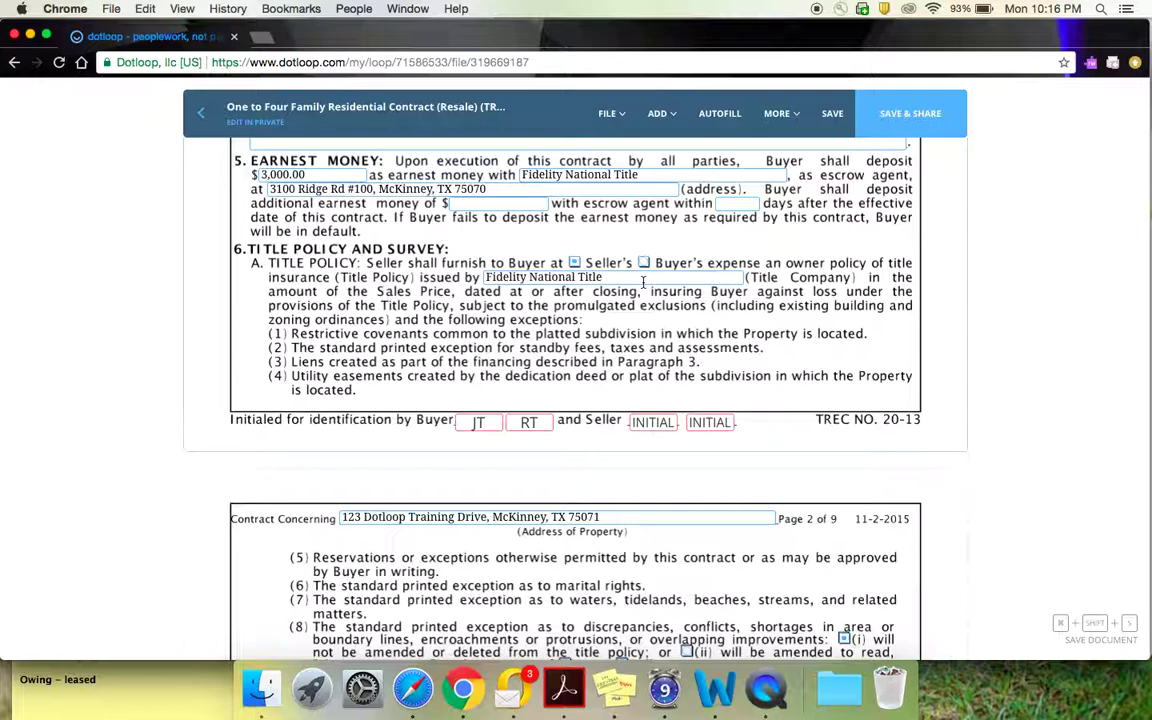
click(574, 264)
scroll(604, 318, down, 10)
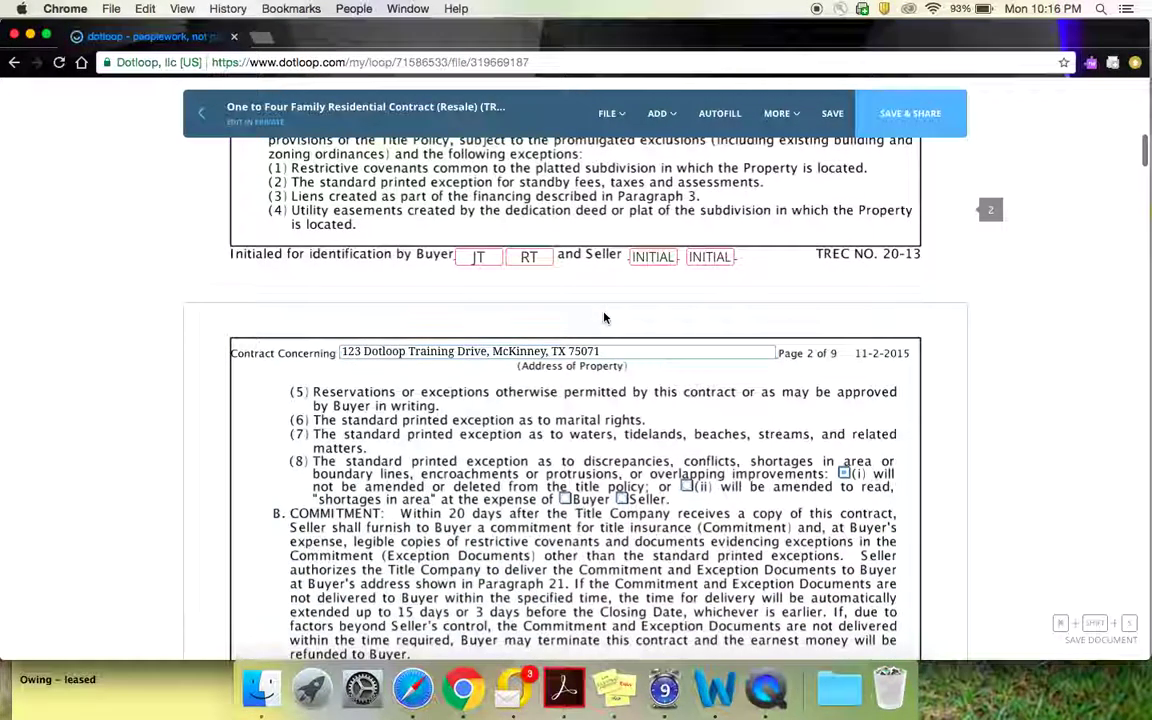
scroll(604, 318, down, 1)
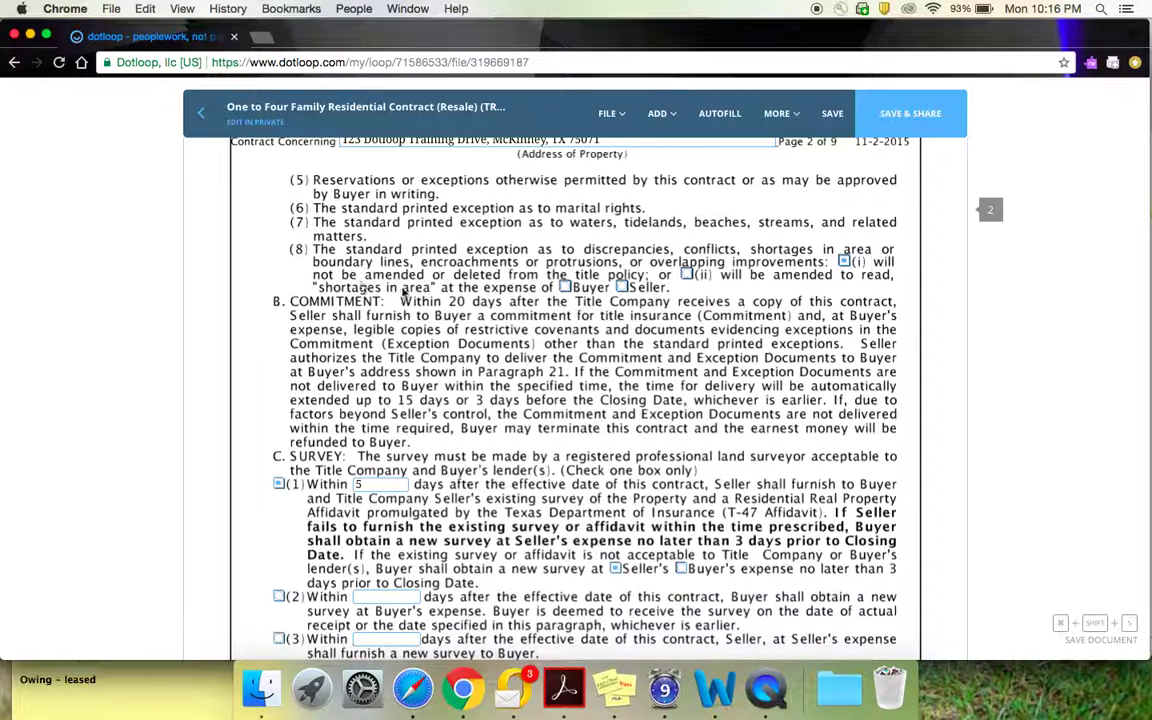
scroll(391, 236, up, 1)
scroll(391, 236, down, 1)
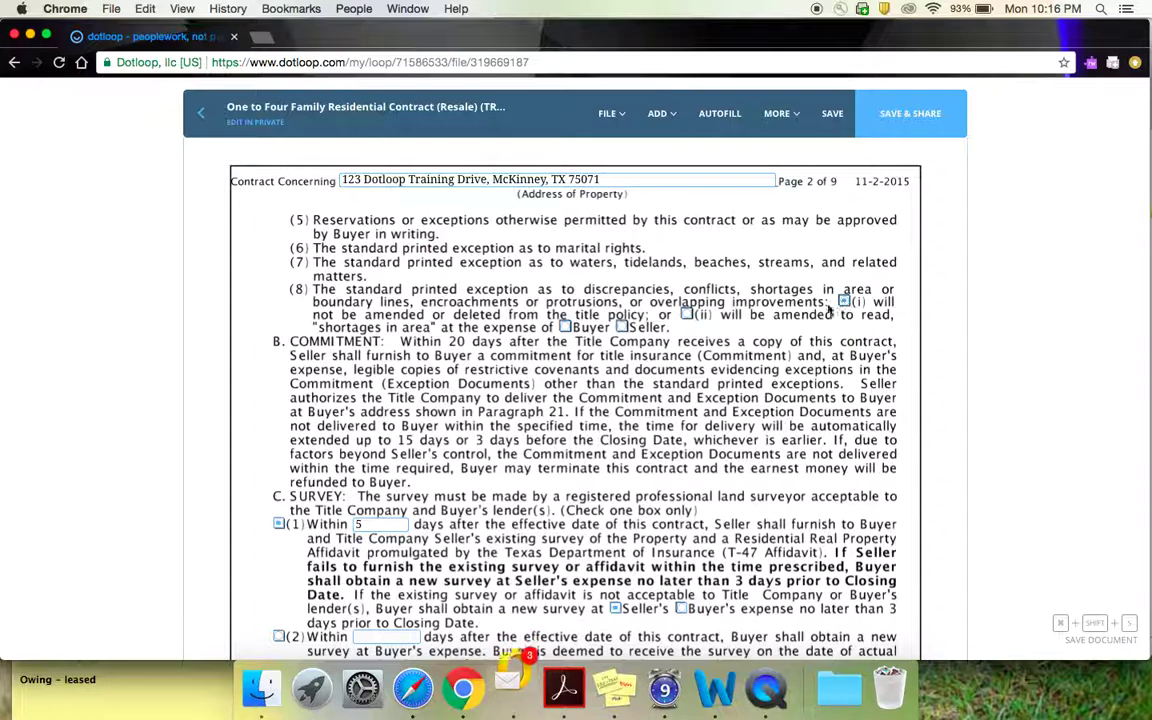
Step: Tick option (ii) in title exception (8) and check Seller after 'at the expense of'
click(688, 315)
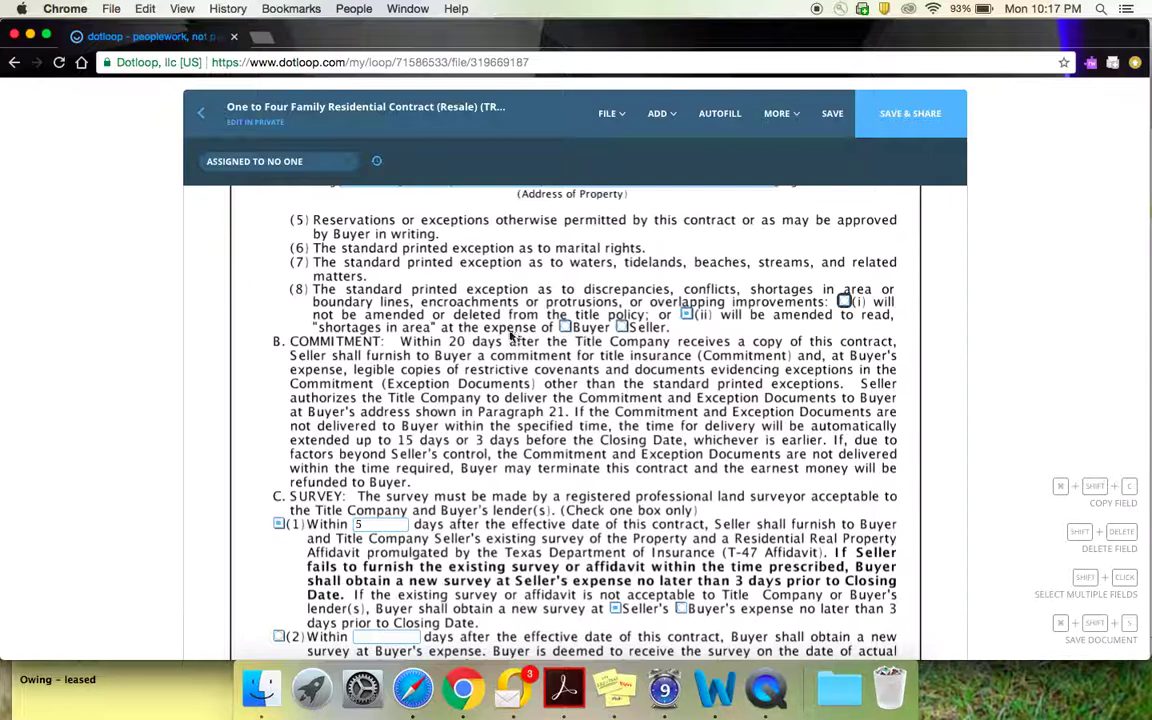
click(621, 328)
scroll(612, 318, down, 2)
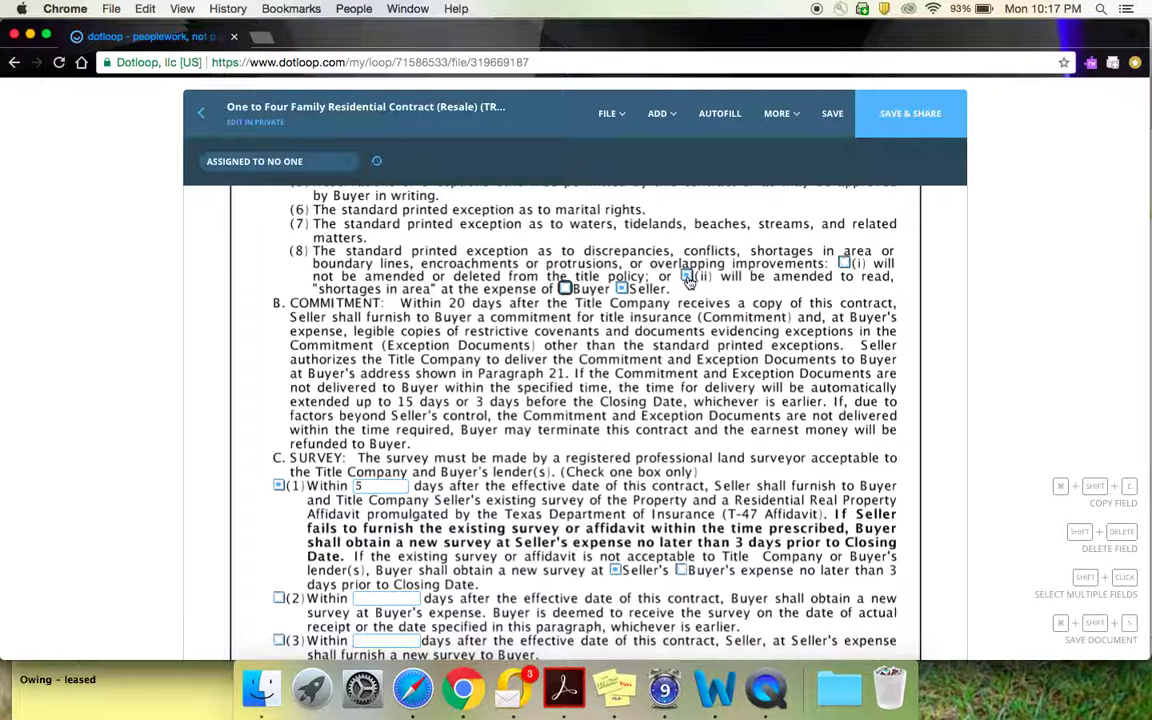
scroll(688, 283, down, 5)
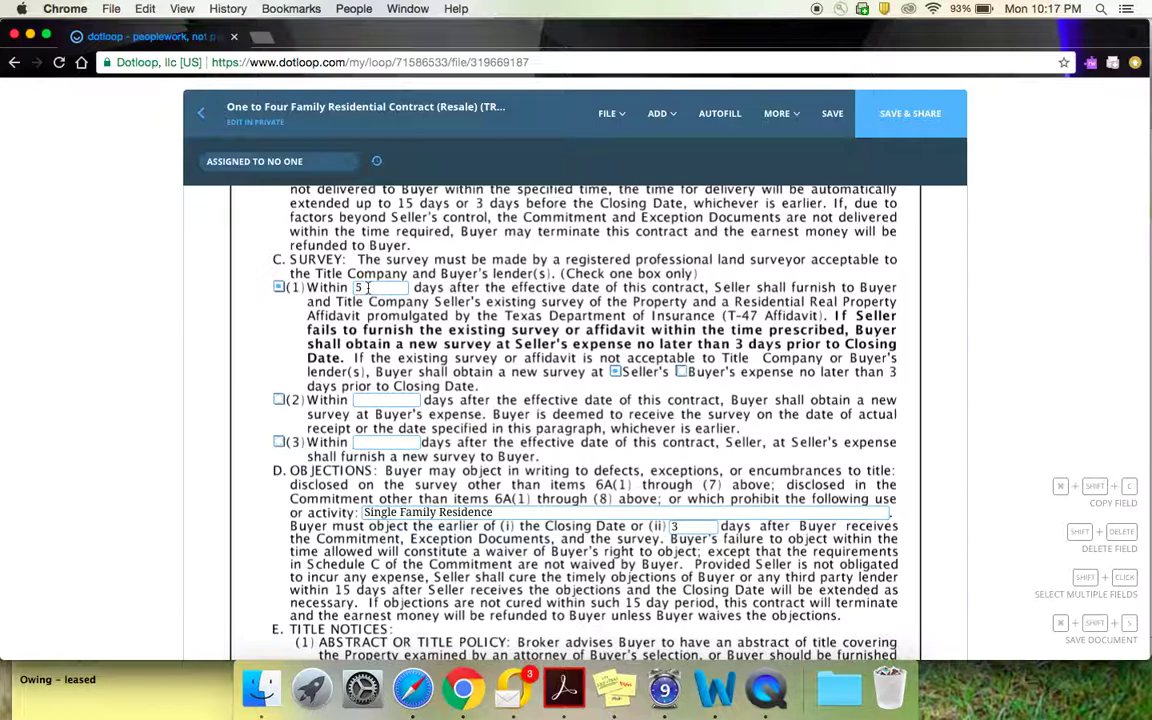
click(368, 287)
scroll(527, 444, down, 5)
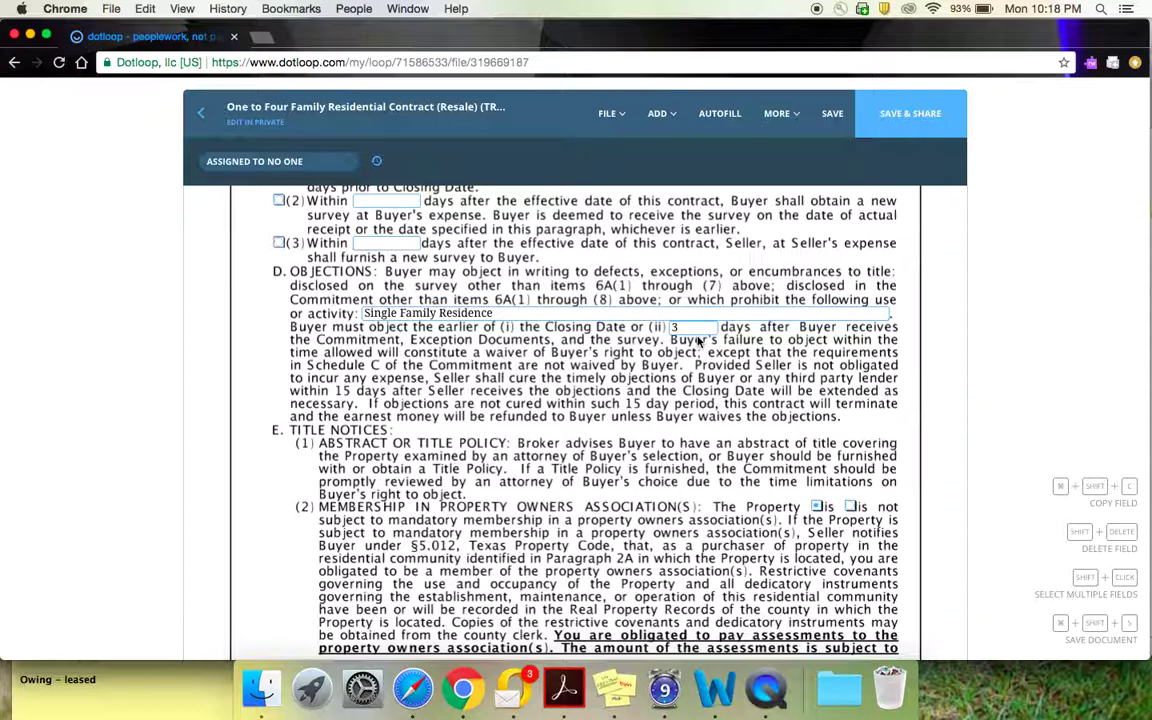
Step: Scroll to page 4 and select its property address field
scroll(698, 342, down, 5)
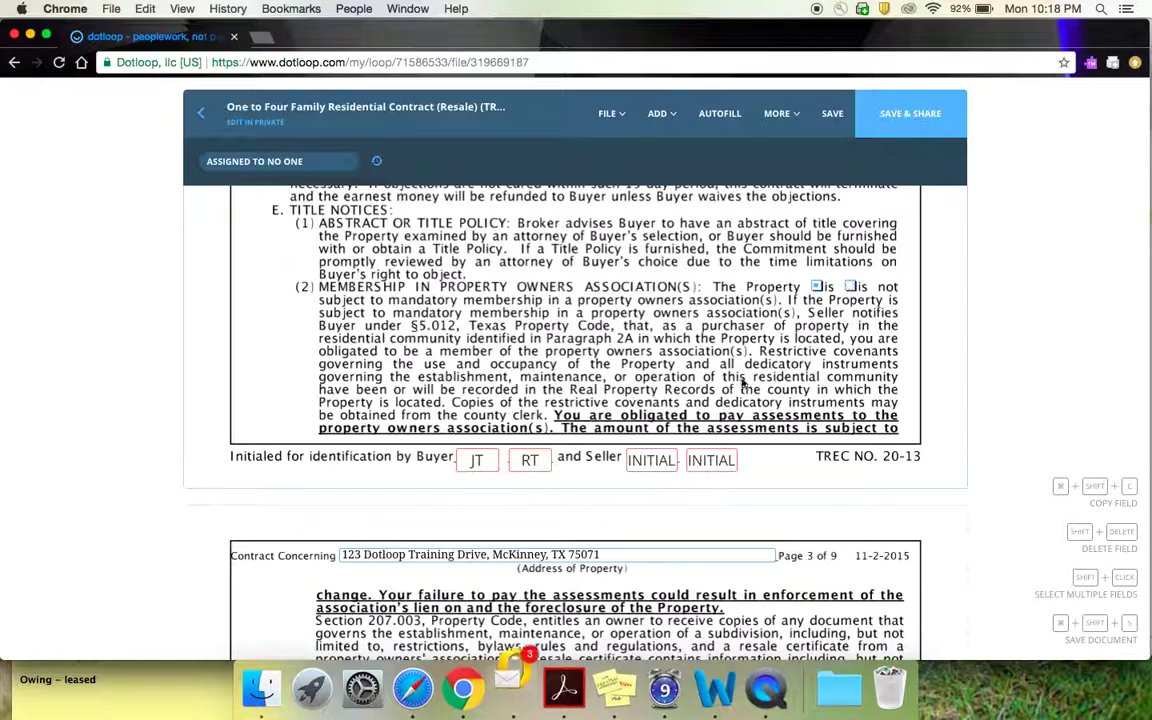
scroll(737, 384, down, 10)
scroll(737, 384, down, 10)
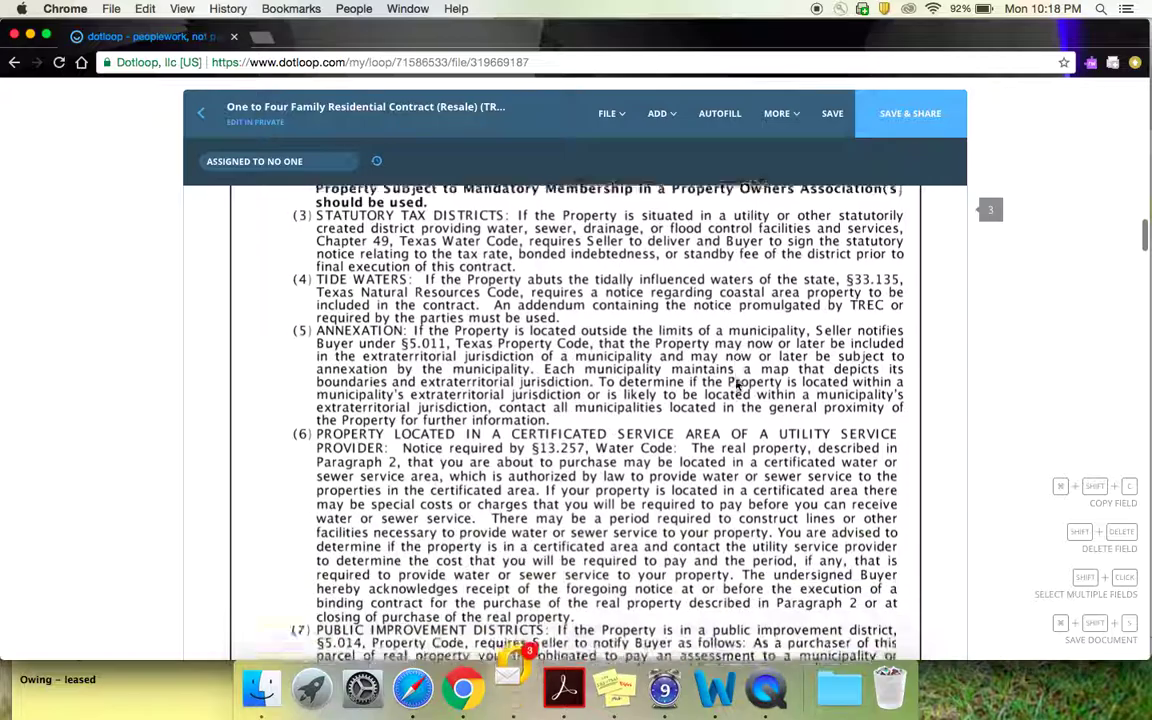
scroll(737, 384, down, 10)
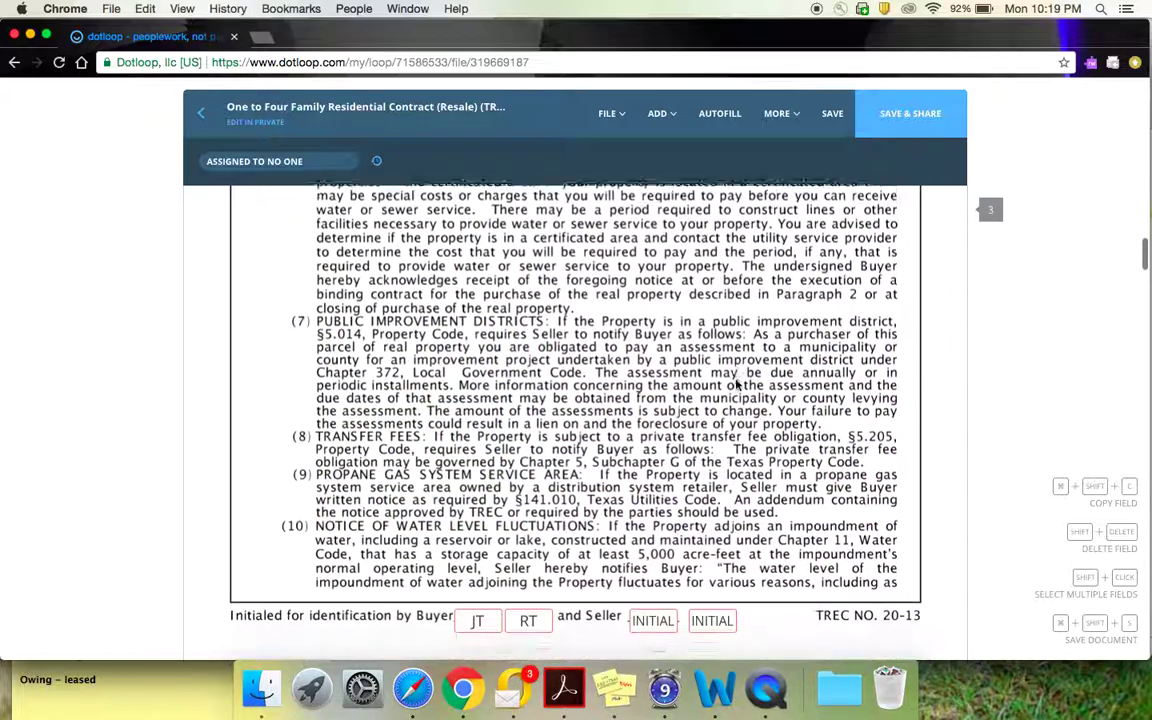
scroll(736, 384, down, 2)
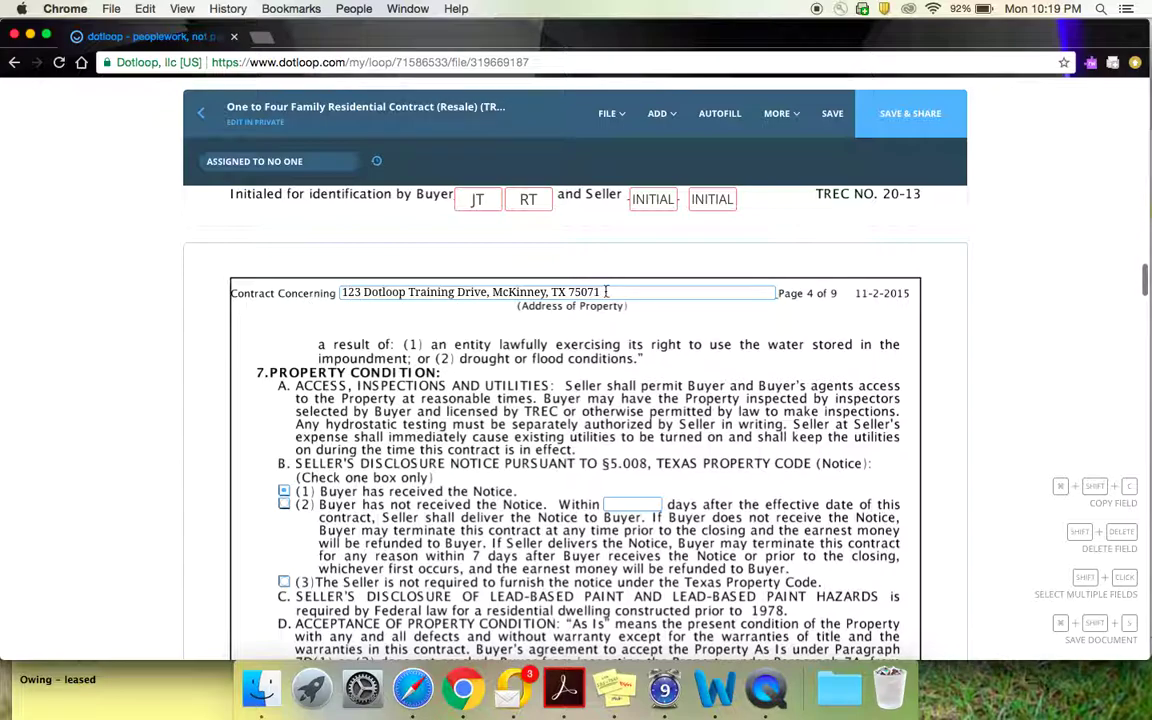
click(352, 292)
scroll(527, 360, down, 5)
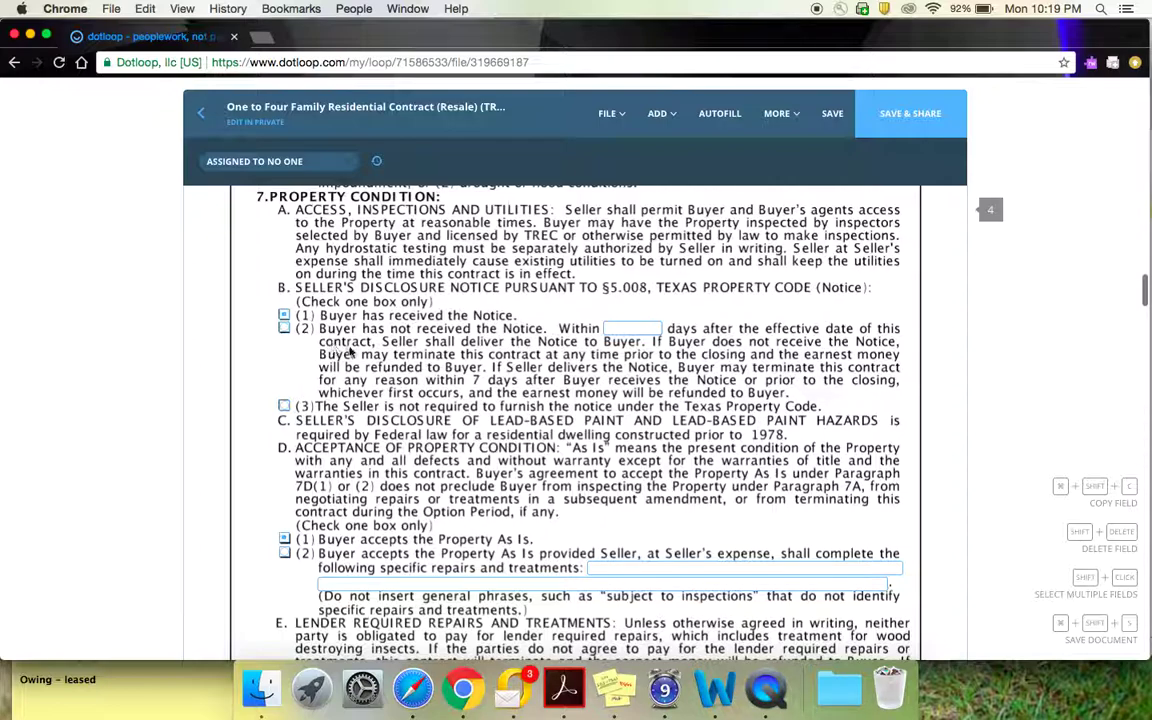
Step: Tick '(1) Buyer has received the Notice' in paragraph 7B, then continue to 7D
click(284, 315)
scroll(587, 389, down, 1)
scroll(587, 389, down, 1)
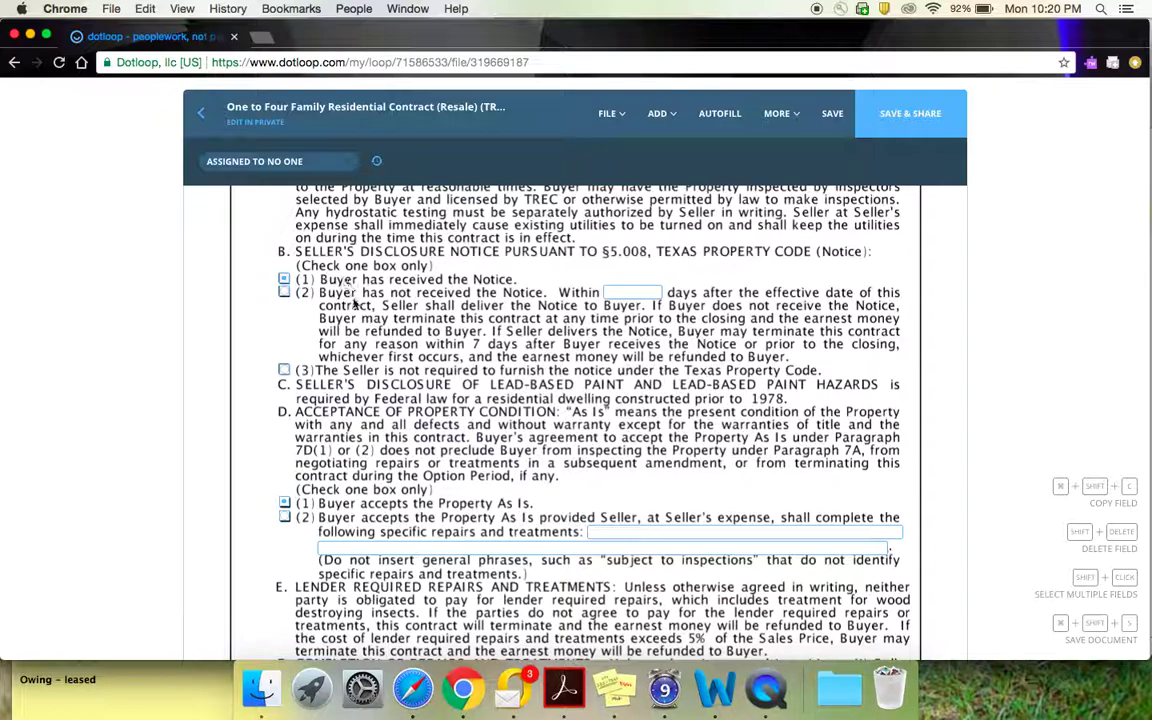
scroll(366, 317, down, 3)
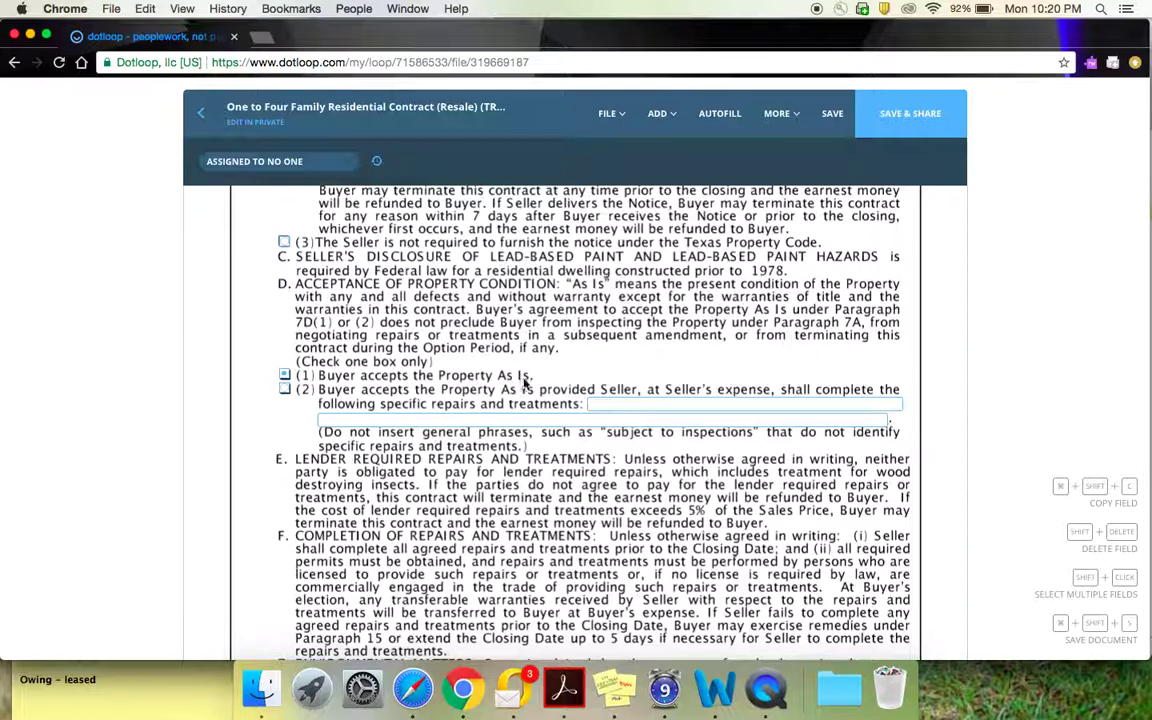
Step: Scroll through paragraphs 7E–7H to section 8 Brokers' Fees, checking the $600.00 limit
scroll(515, 382, down, 1)
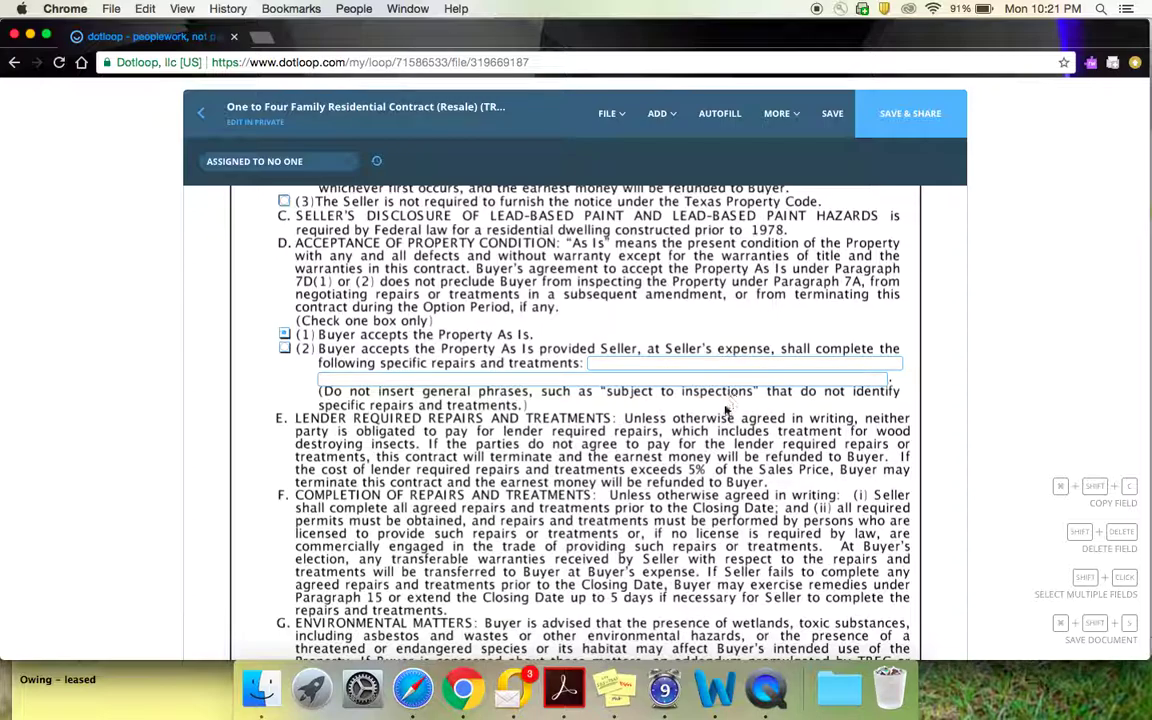
scroll(720, 428, down, 3)
scroll(720, 428, down, 5)
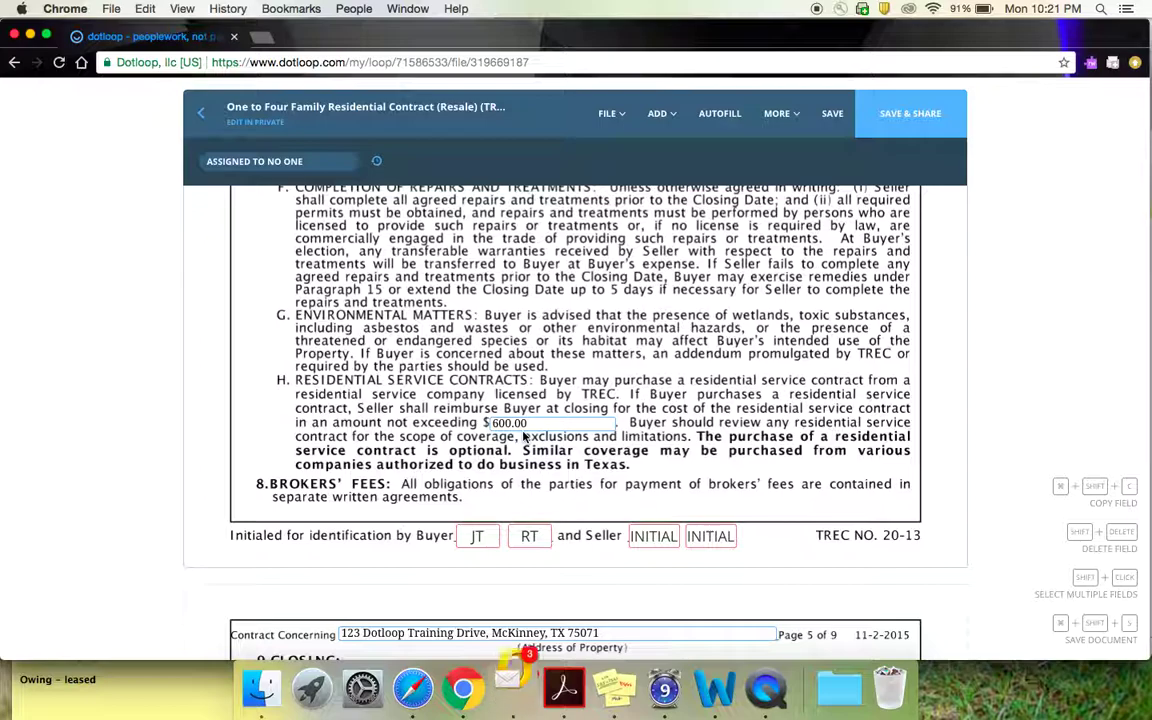
Step: Scroll to page 5 and confirm the 03/30/2018 date in section 9 Closing
scroll(524, 436, down, 1)
scroll(525, 433, down, 1)
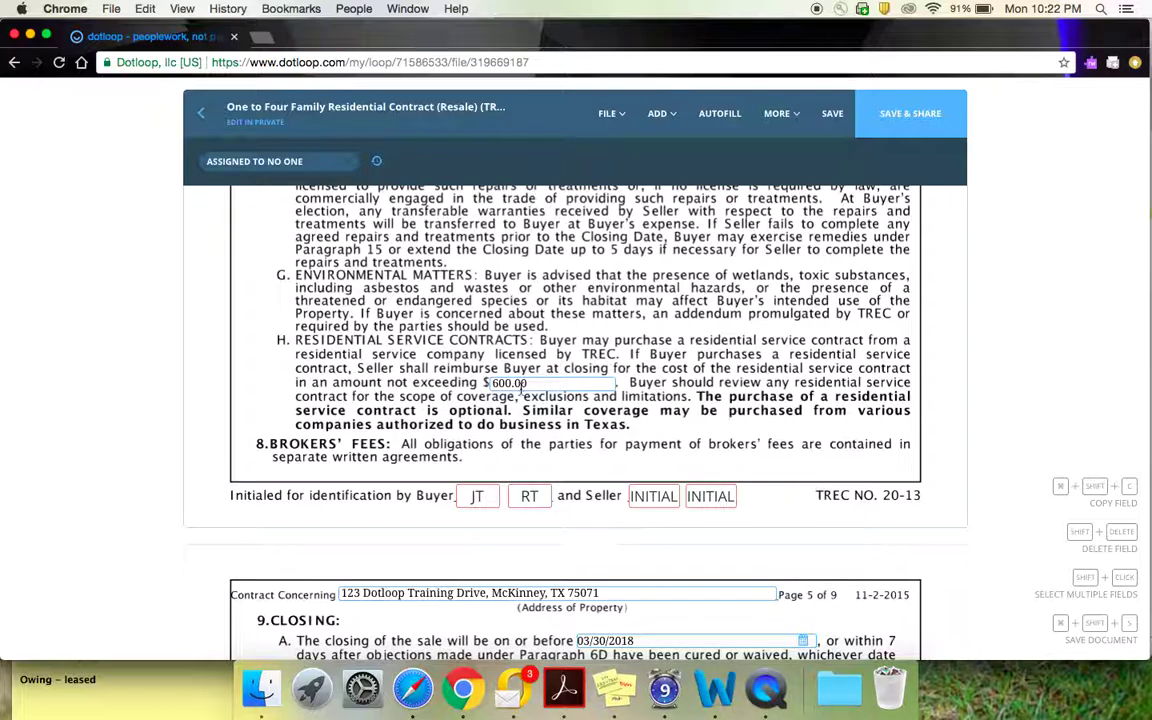
scroll(524, 413, down, 3)
scroll(524, 413, down, 3)
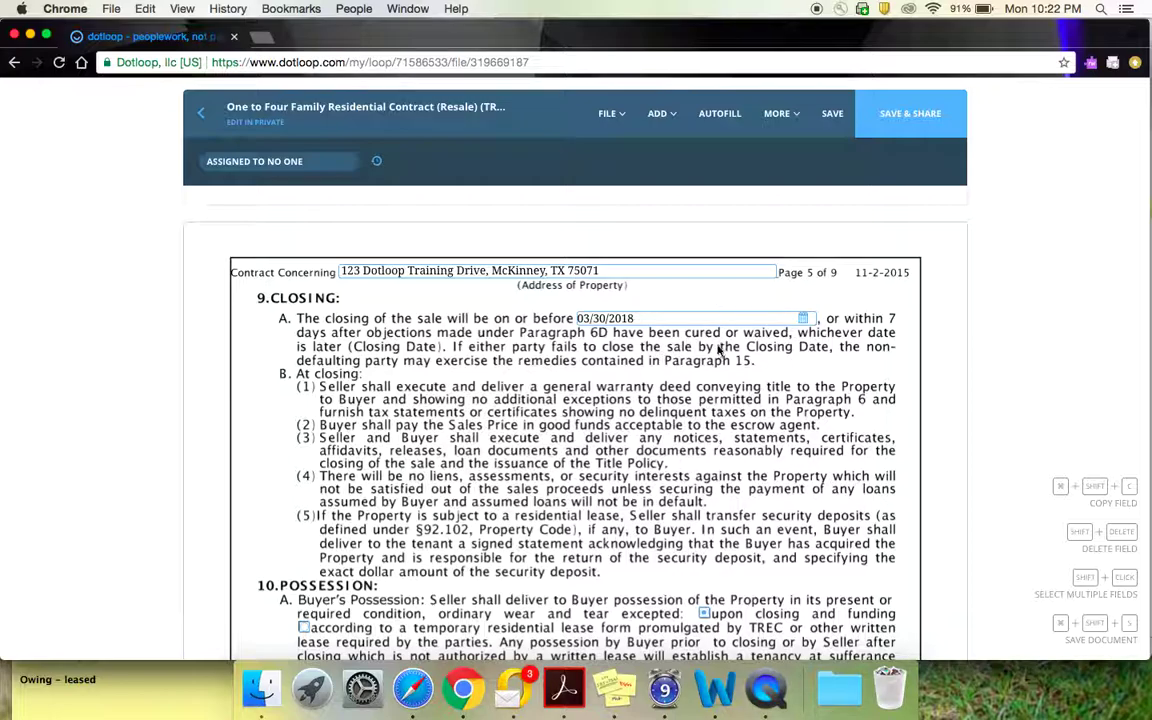
scroll(655, 352, down, 3)
Step: Scroll through section 10 Possession to the blank section 11 Special Provisions
scroll(718, 349, down, 3)
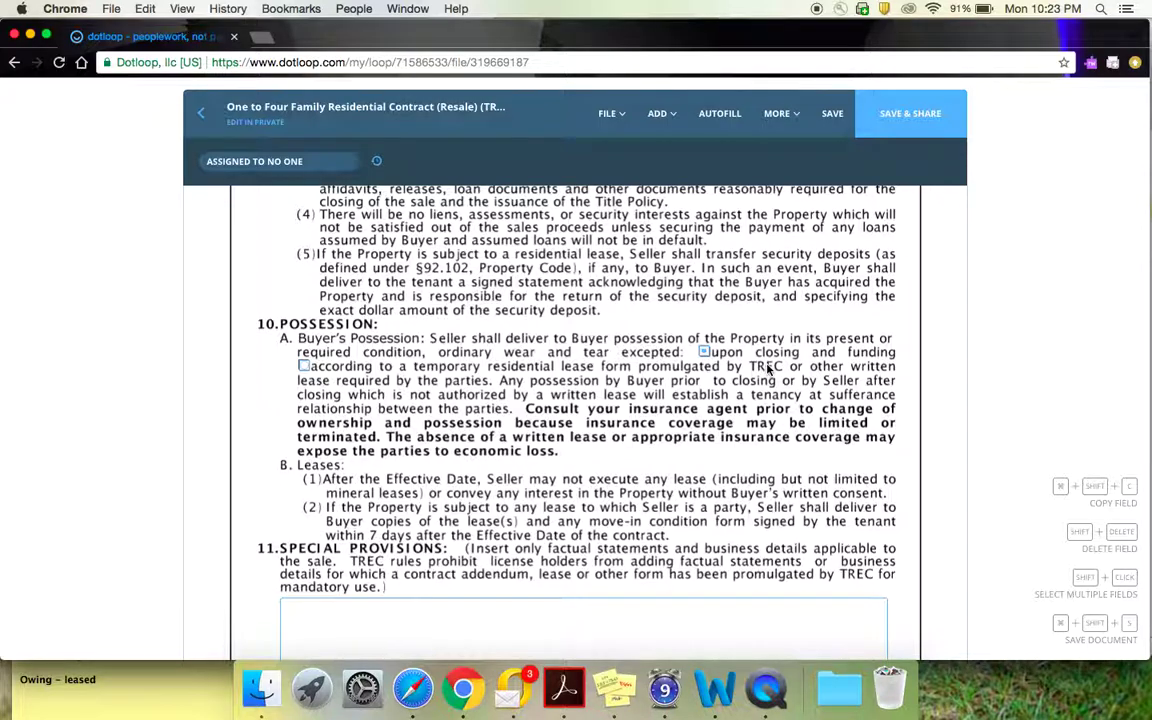
scroll(768, 368, down, 3)
scroll(768, 368, down, 1)
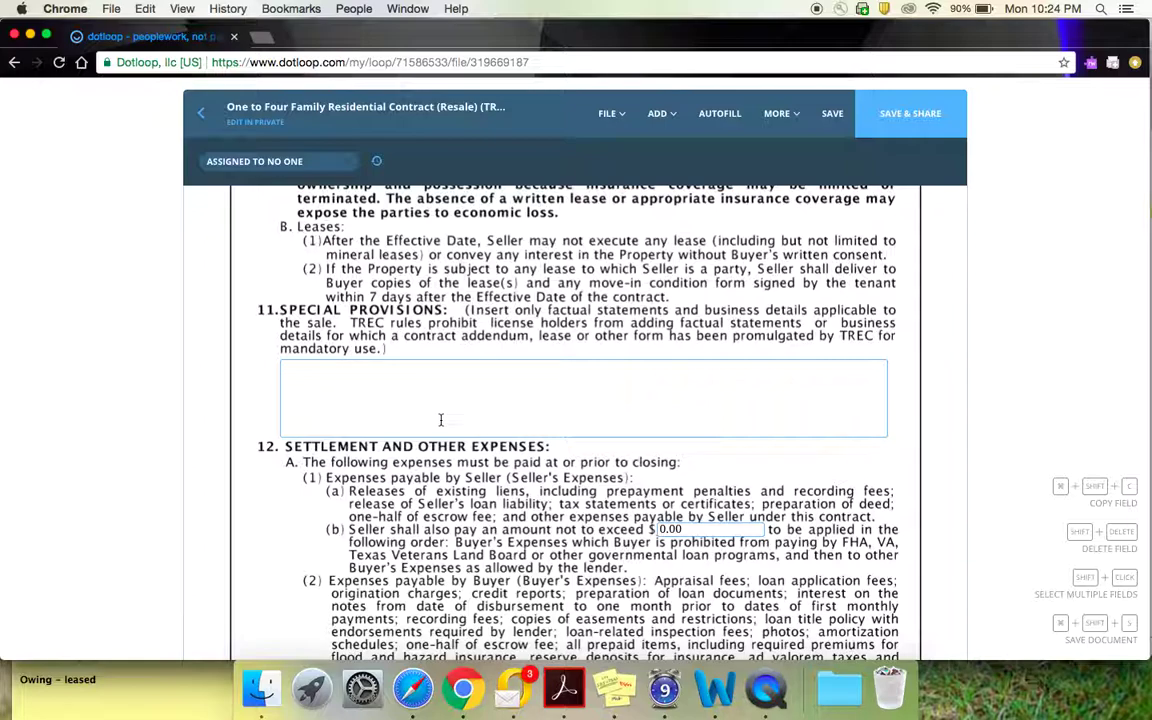
Step: Scroll to section 12A, confirming the seller's contribution toward buyer's expenses is $0.00
scroll(440, 420, down, 5)
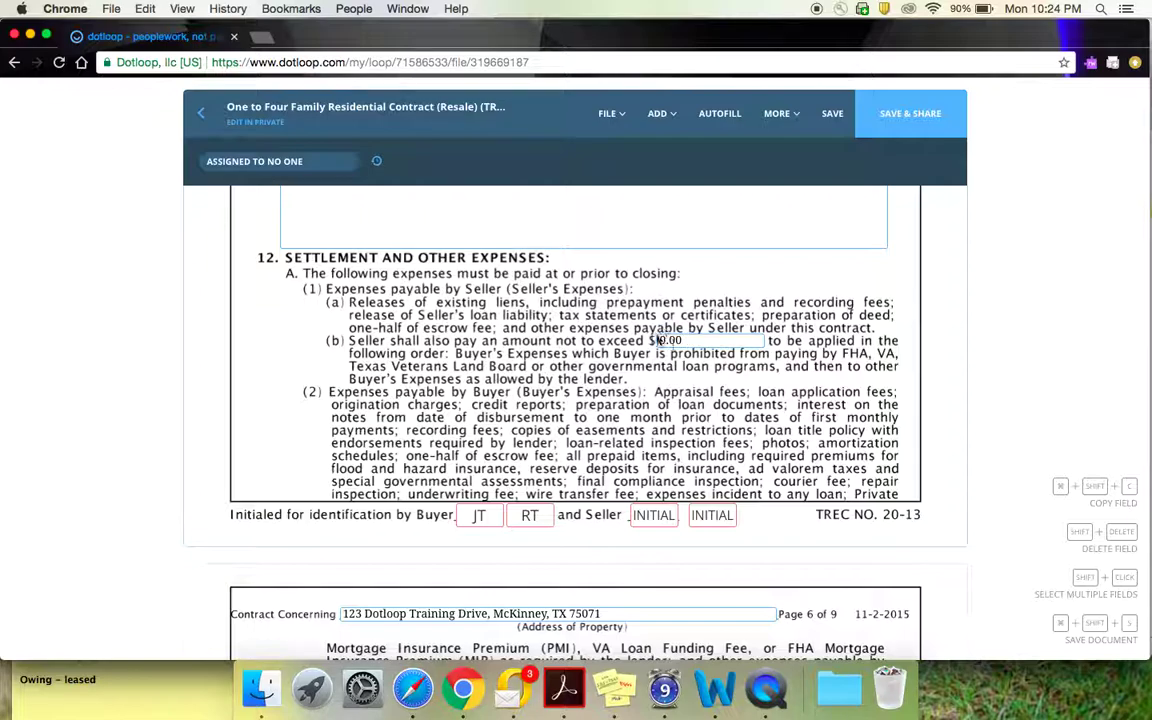
Step: Scroll through sections 13–21 to section 22, where only Third Party Financing Addendum is checked
scroll(680, 355, down, 5)
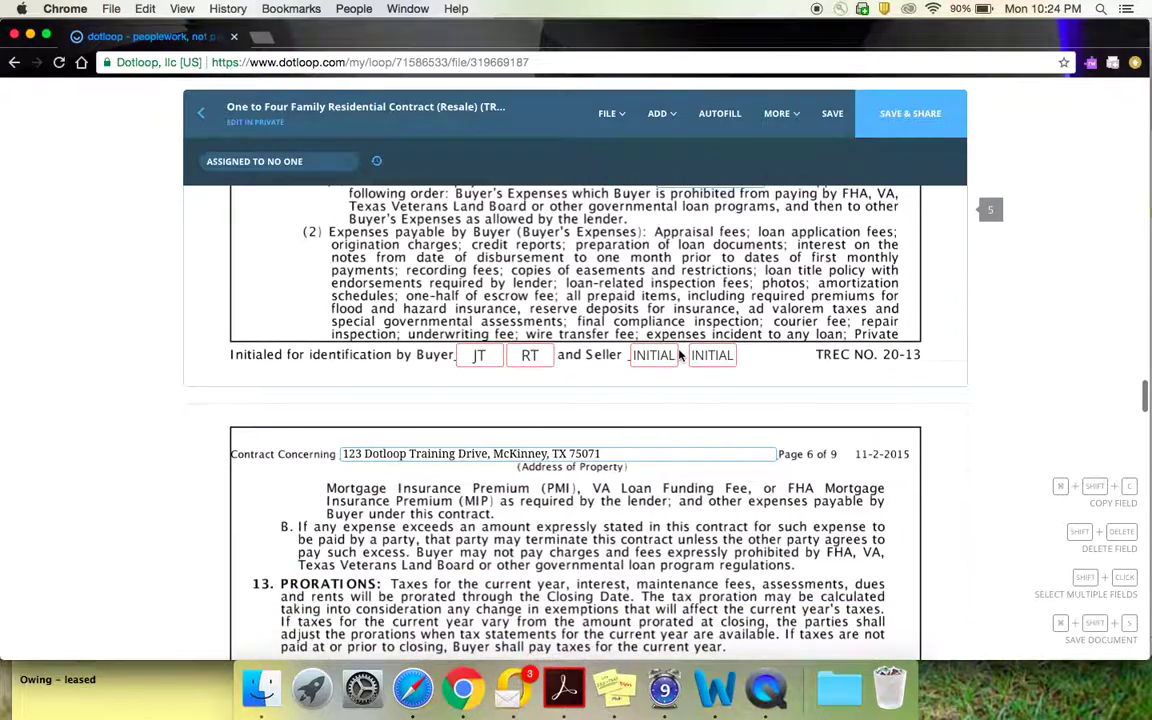
scroll(680, 355, down, 7)
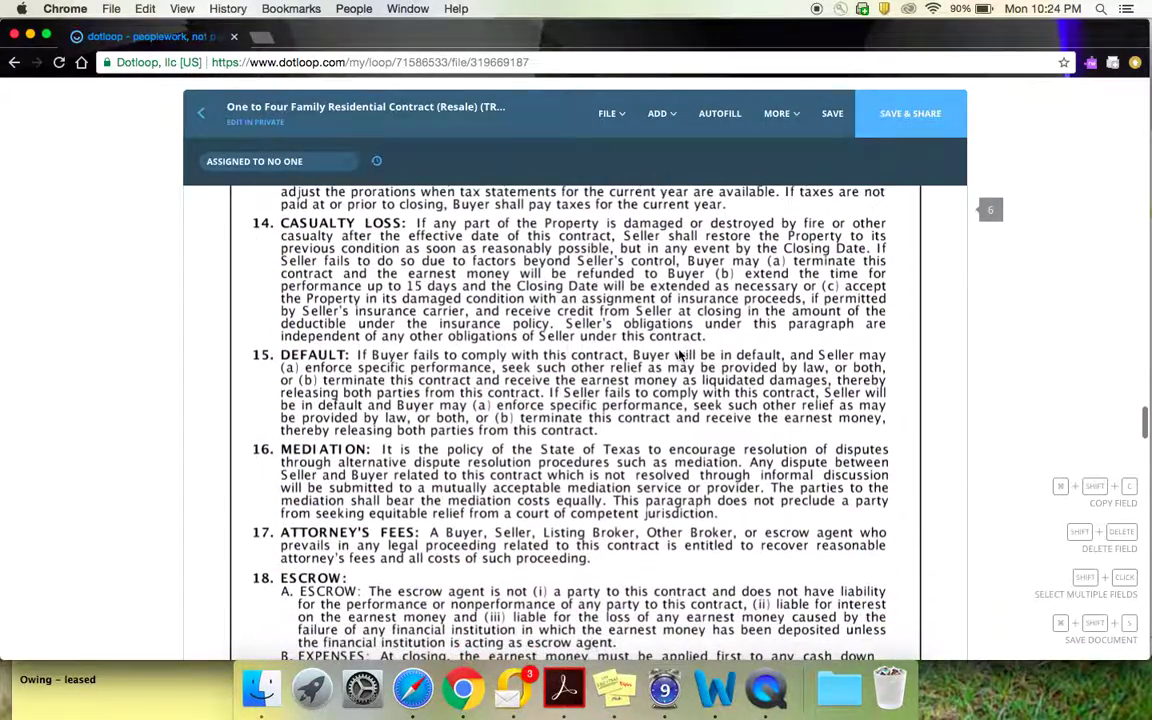
scroll(680, 355, down, 7)
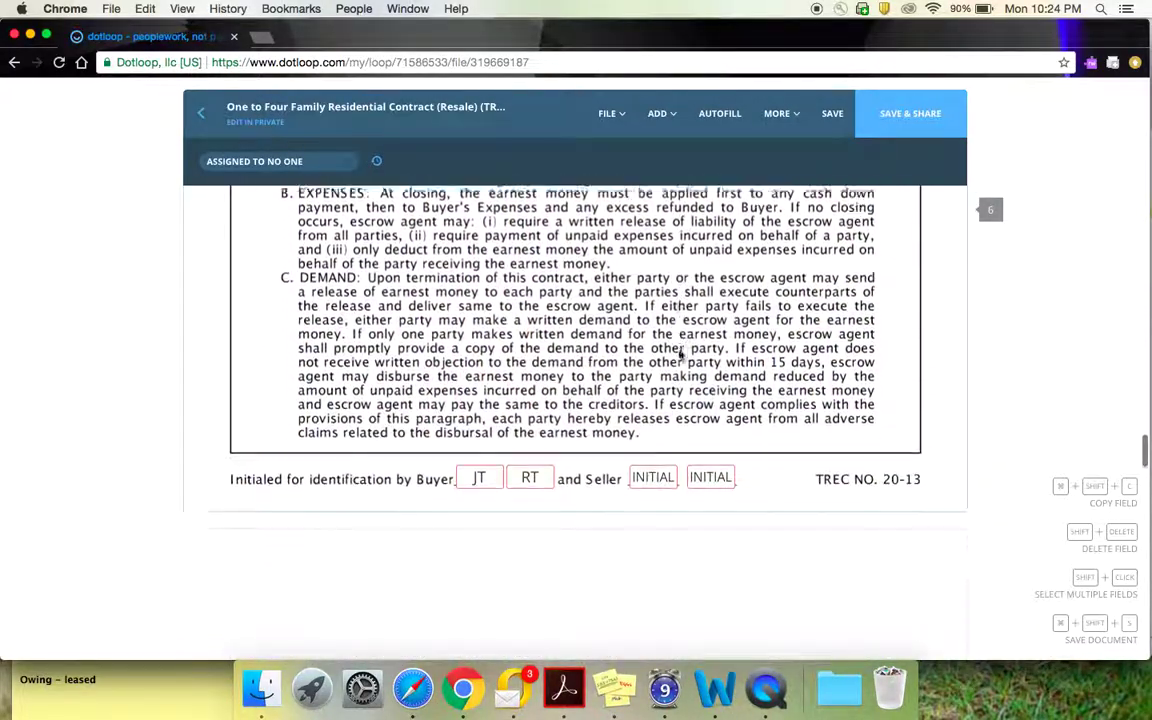
scroll(680, 355, down, 5)
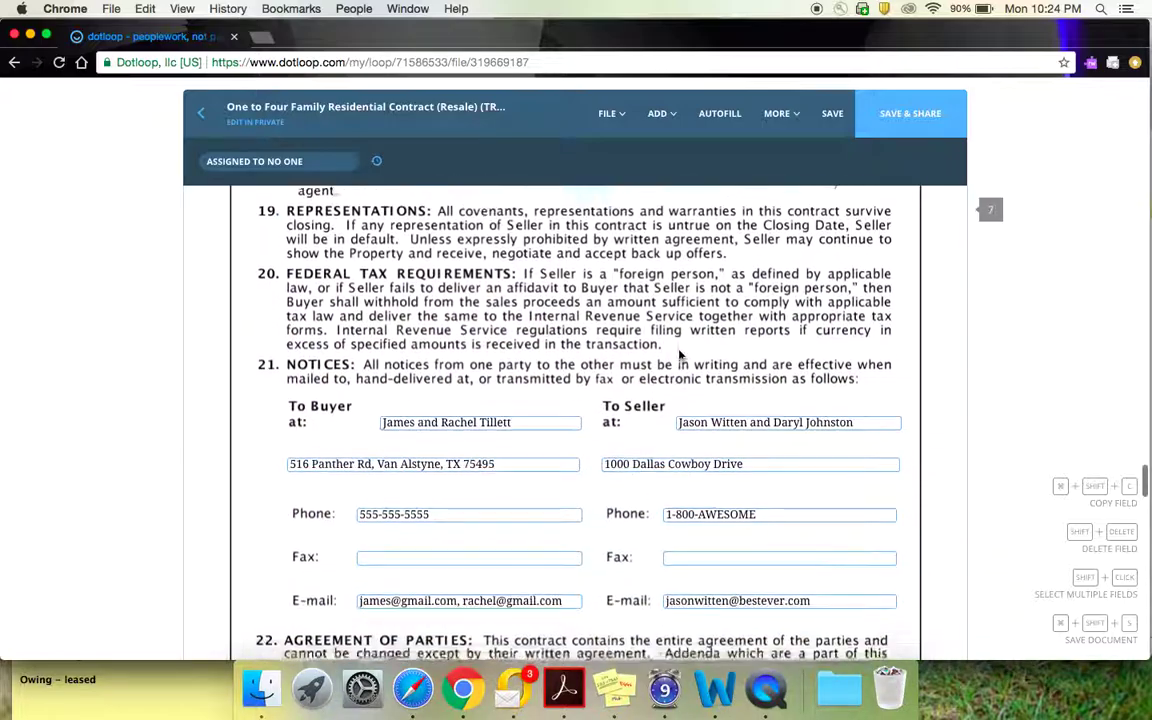
scroll(680, 355, down, 1)
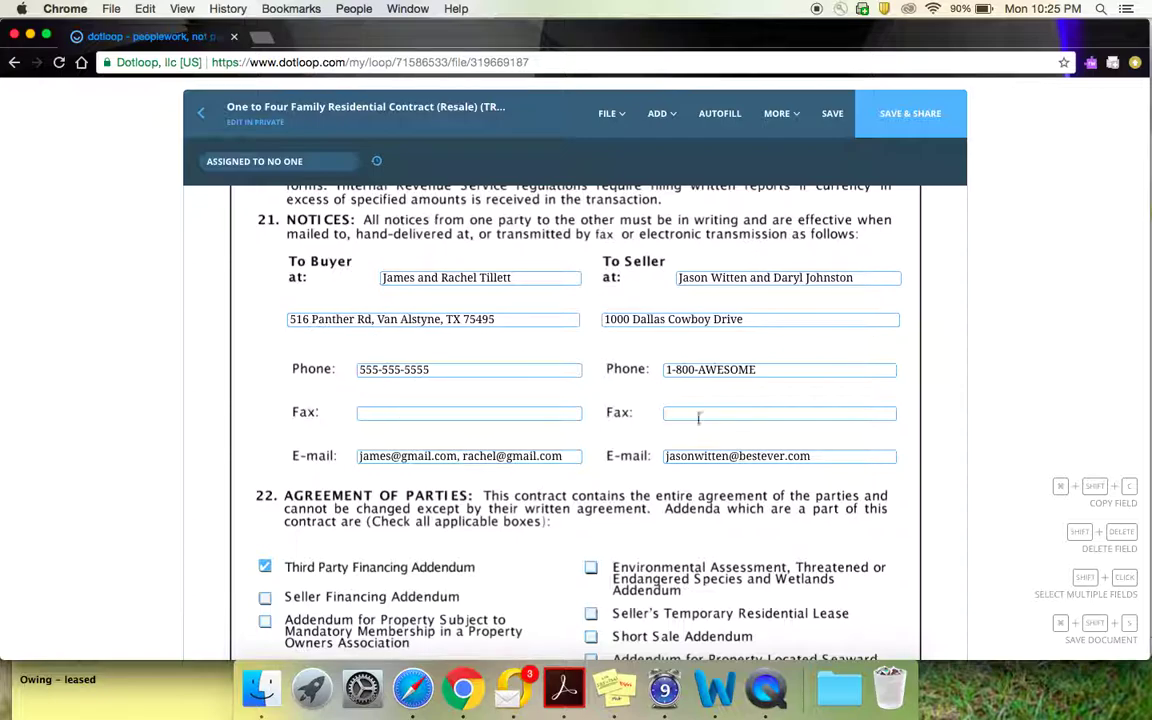
scroll(688, 478, down, 5)
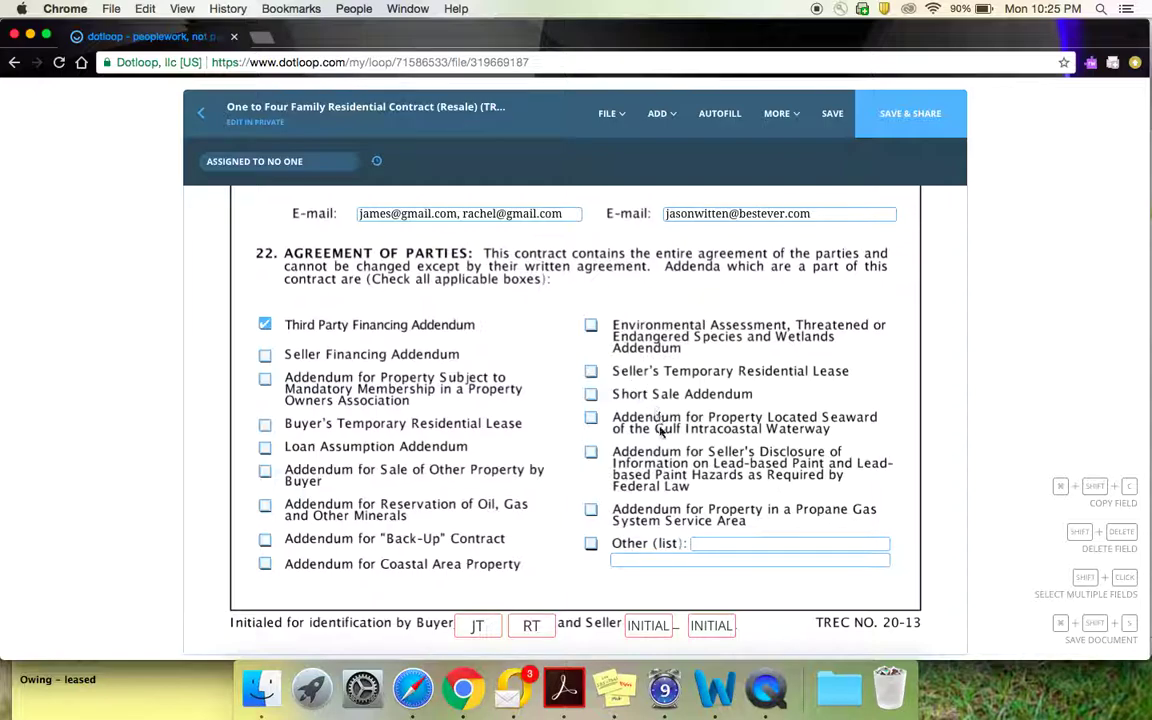
Step: Scroll to page 8's paragraph 23: $100.00 option fee, 10-day option period
scroll(643, 463, down, 10)
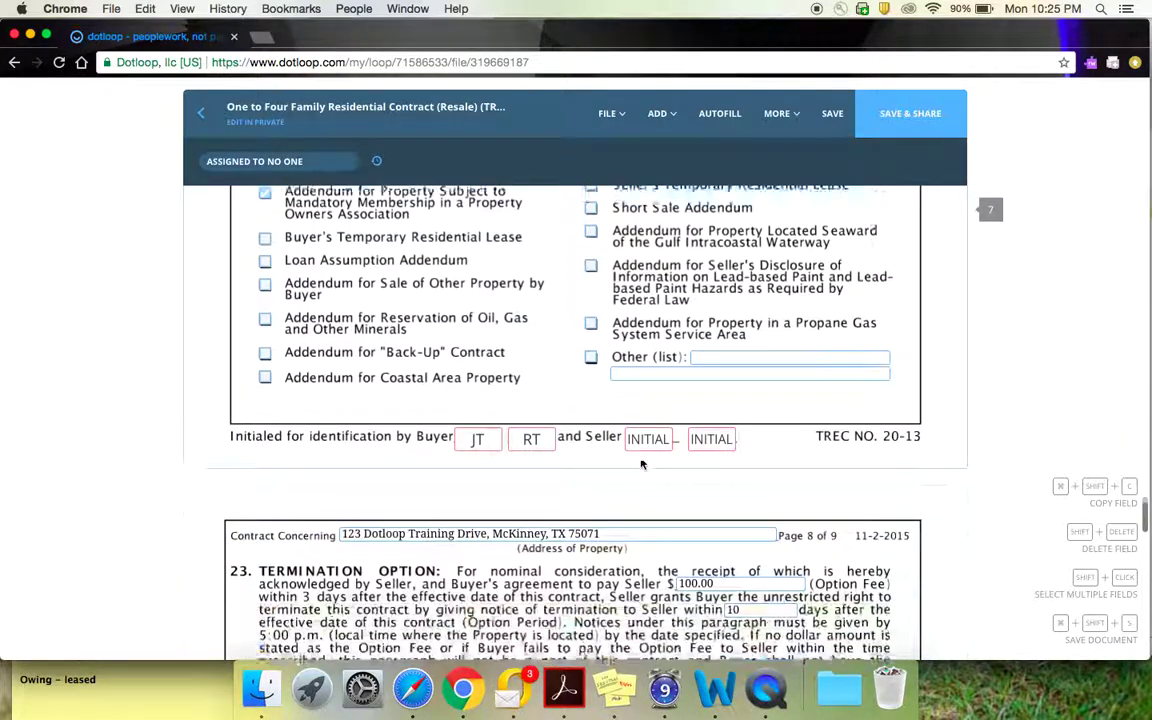
scroll(643, 463, down, 1)
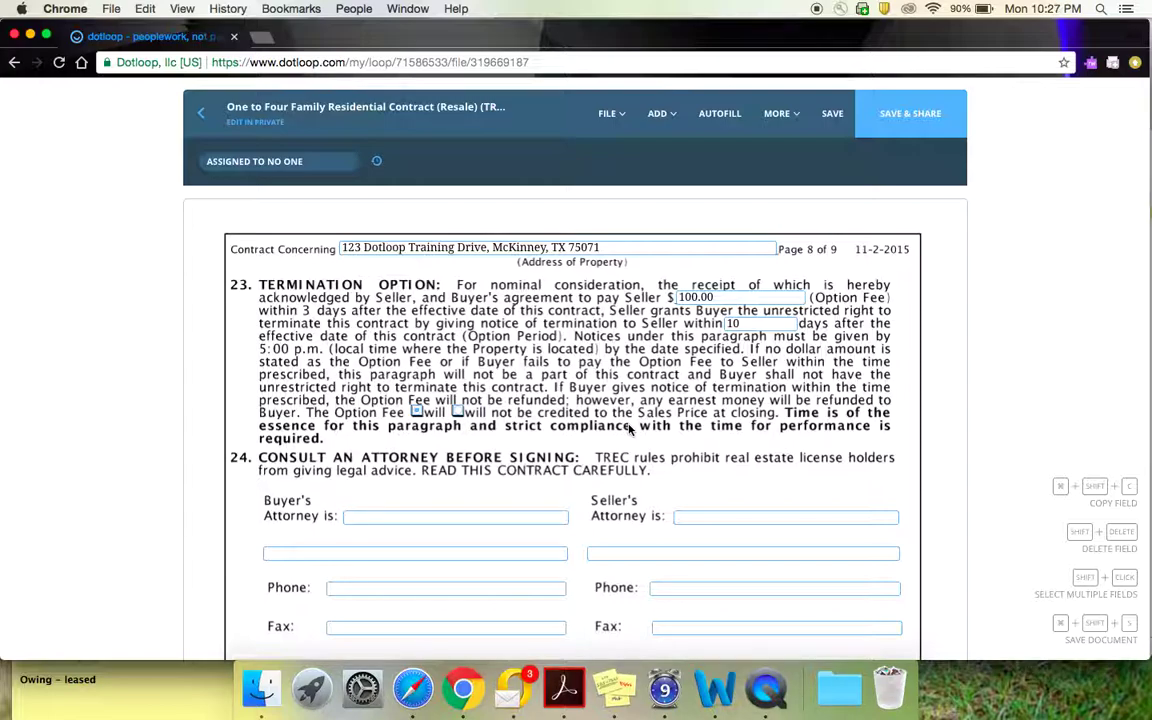
Step: Scroll past page 8's effective date and buyer signature boxes onto page 9
scroll(630, 428, down, 2)
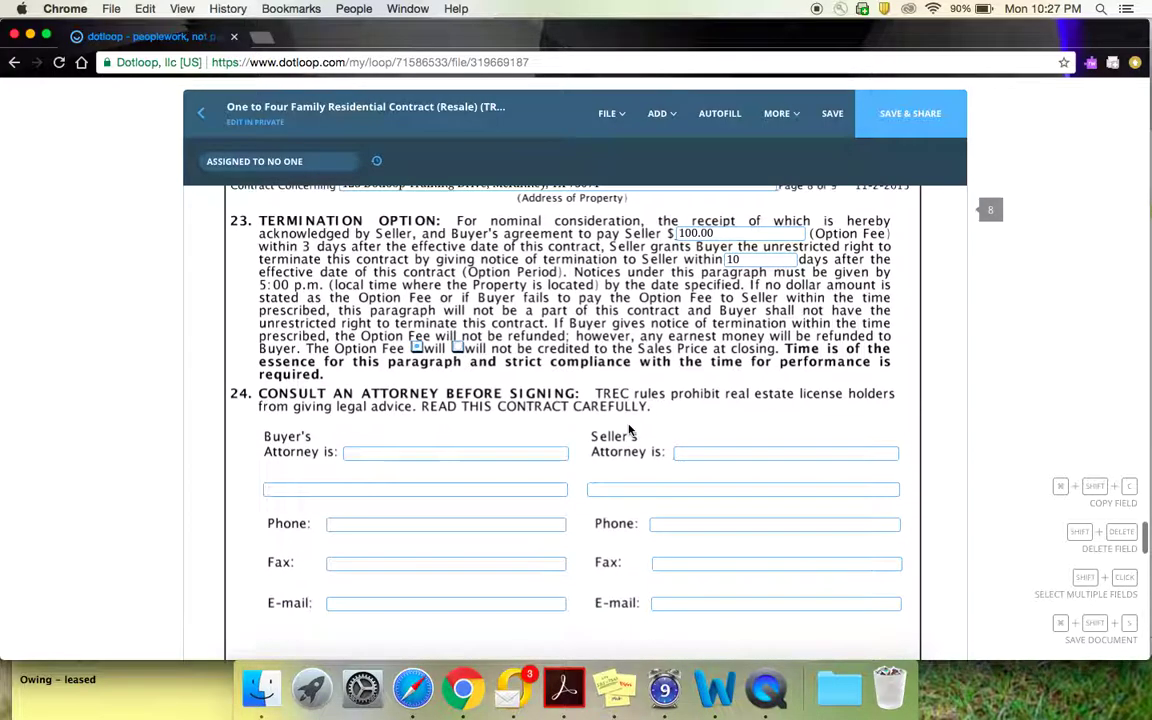
scroll(463, 456, down, 4)
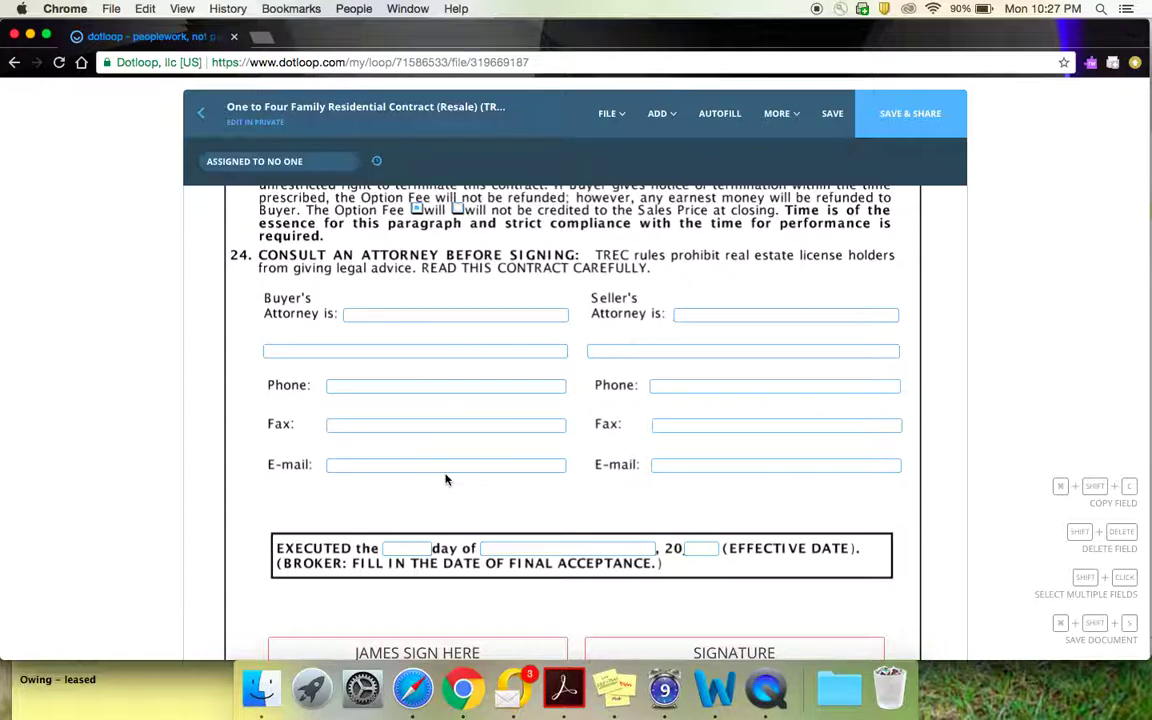
scroll(506, 494, down, 2)
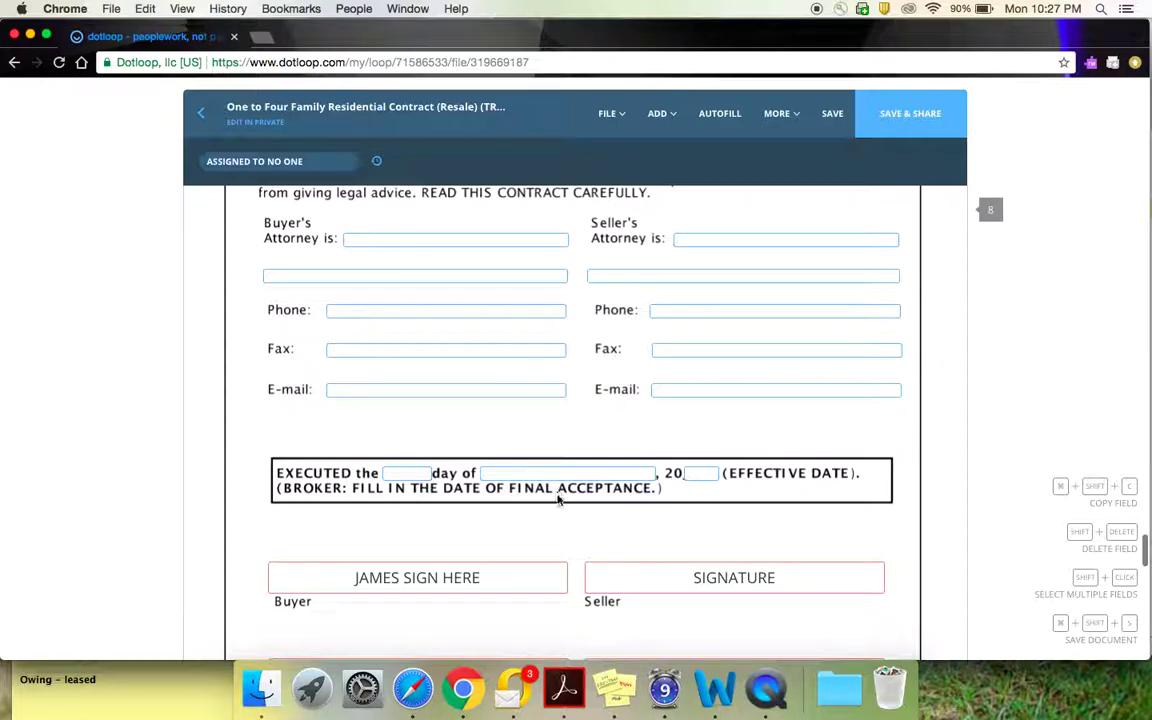
scroll(558, 500, down, 3)
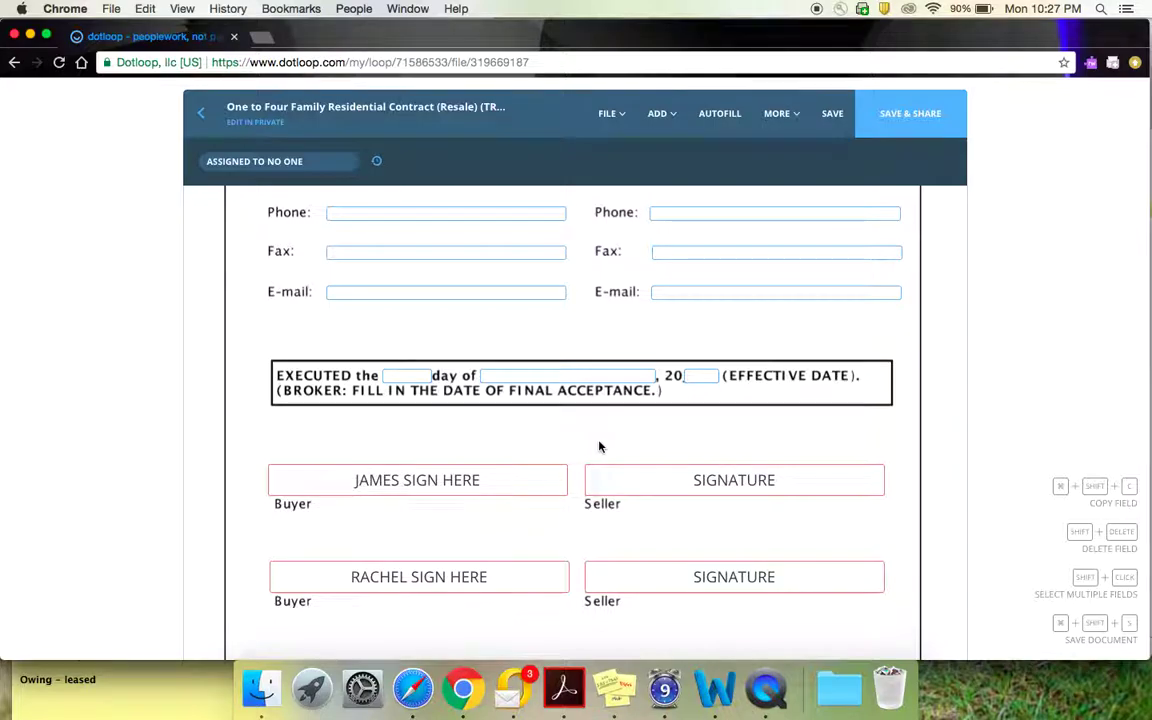
scroll(599, 445, down, 5)
scroll(599, 445, down, 10)
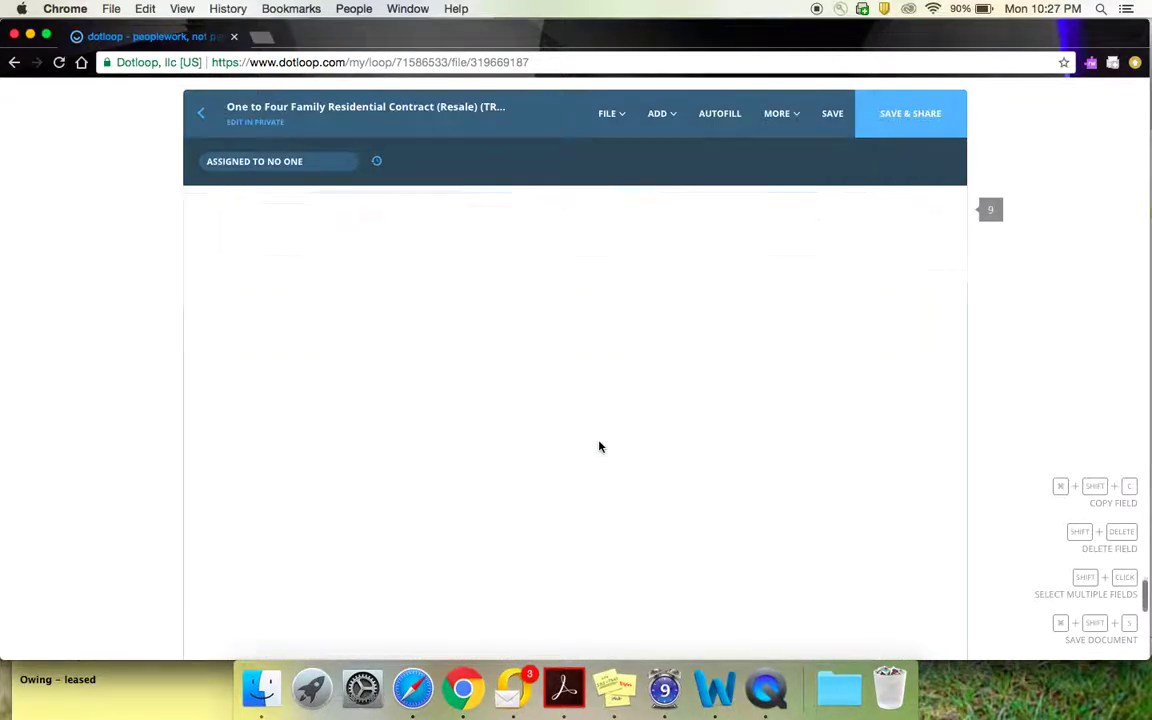
scroll(599, 447, down, 1)
scroll(600, 445, up, 3)
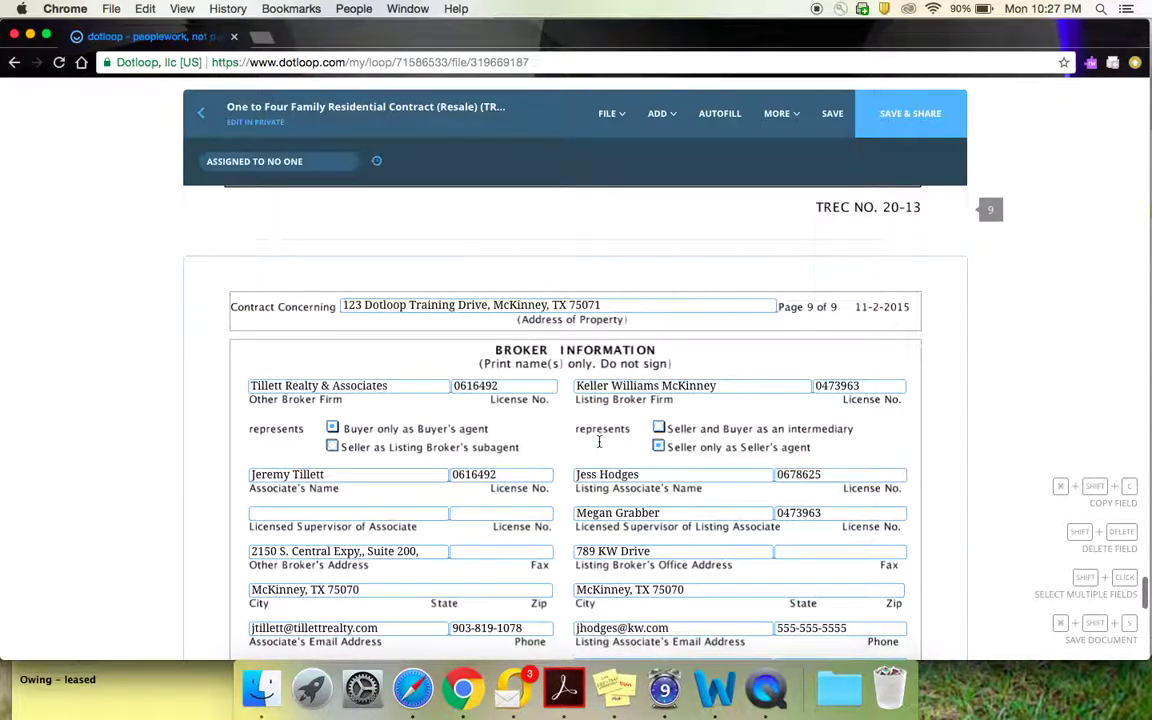
scroll(600, 445, down, 3)
scroll(600, 445, down, 3)
scroll(600, 445, up, 4)
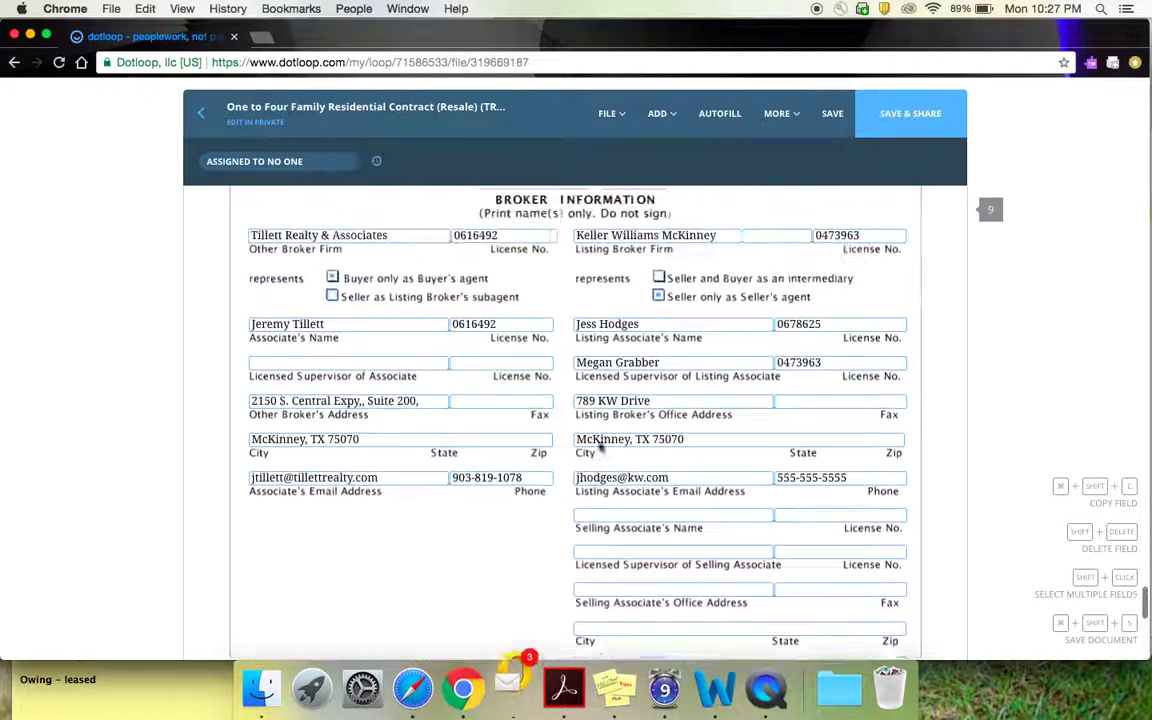
scroll(600, 445, down, 1)
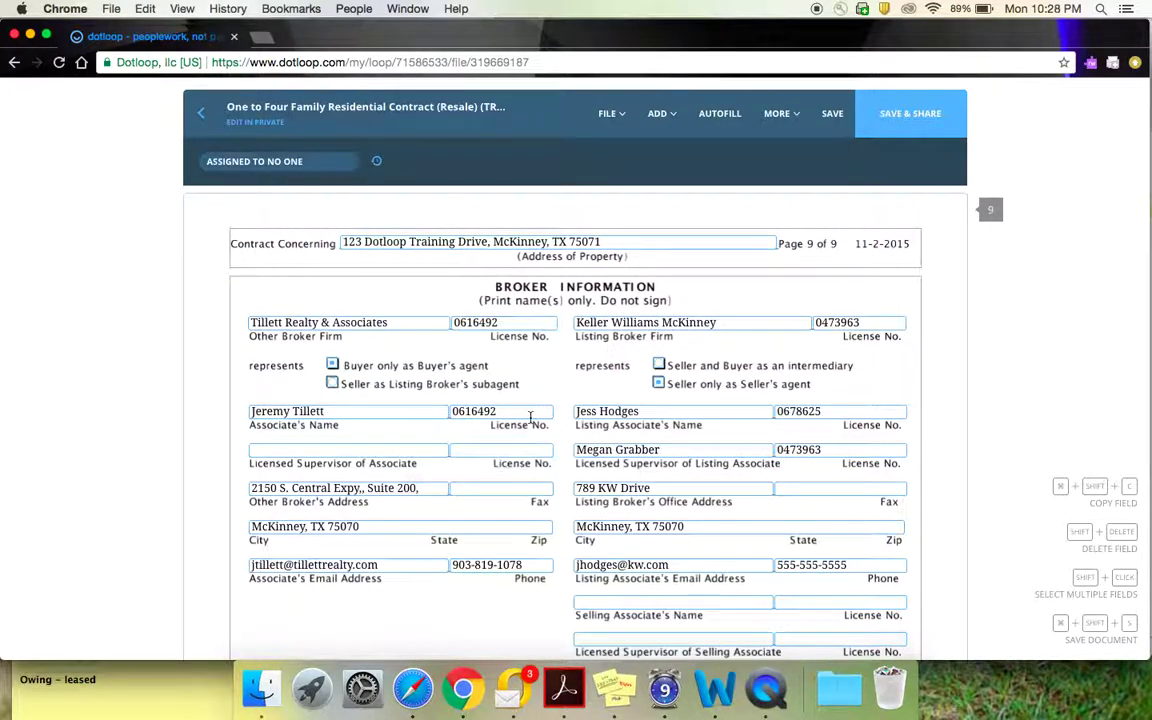
scroll(550, 460, down, 1)
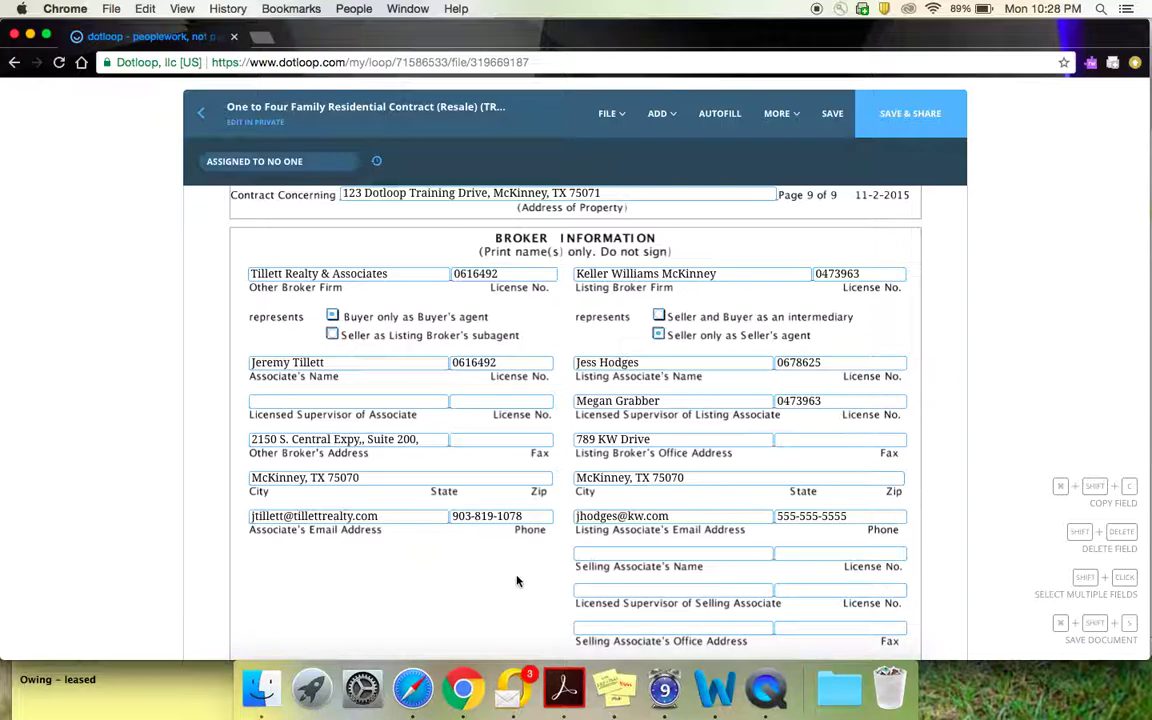
scroll(599, 579, down, 2)
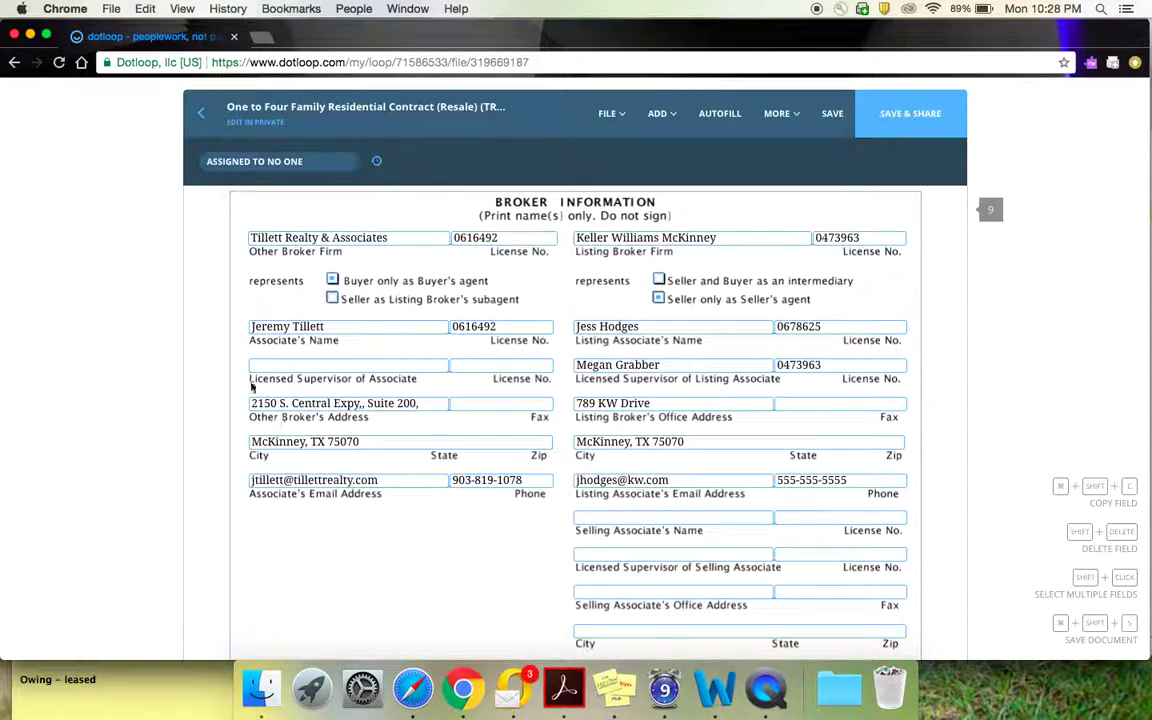
Step: Enter the associate's supervisor name and license number in the Licensed Supervisor of Associate fields
click(277, 364)
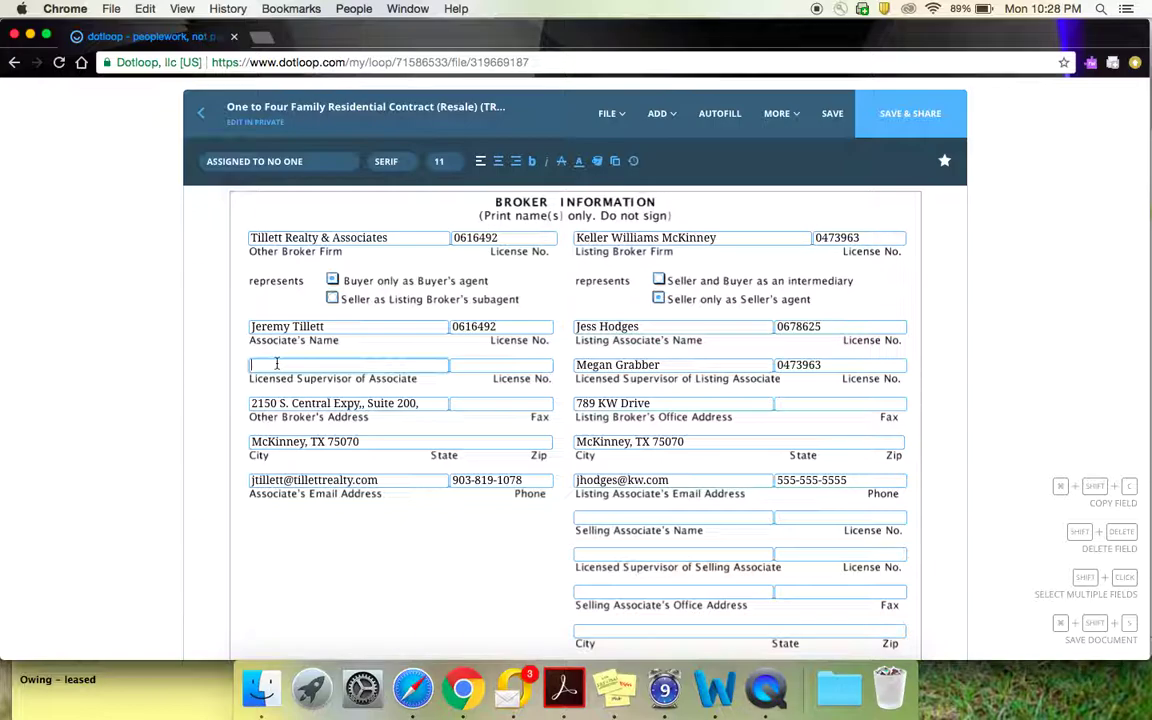
key(Tab)
click(354, 345)
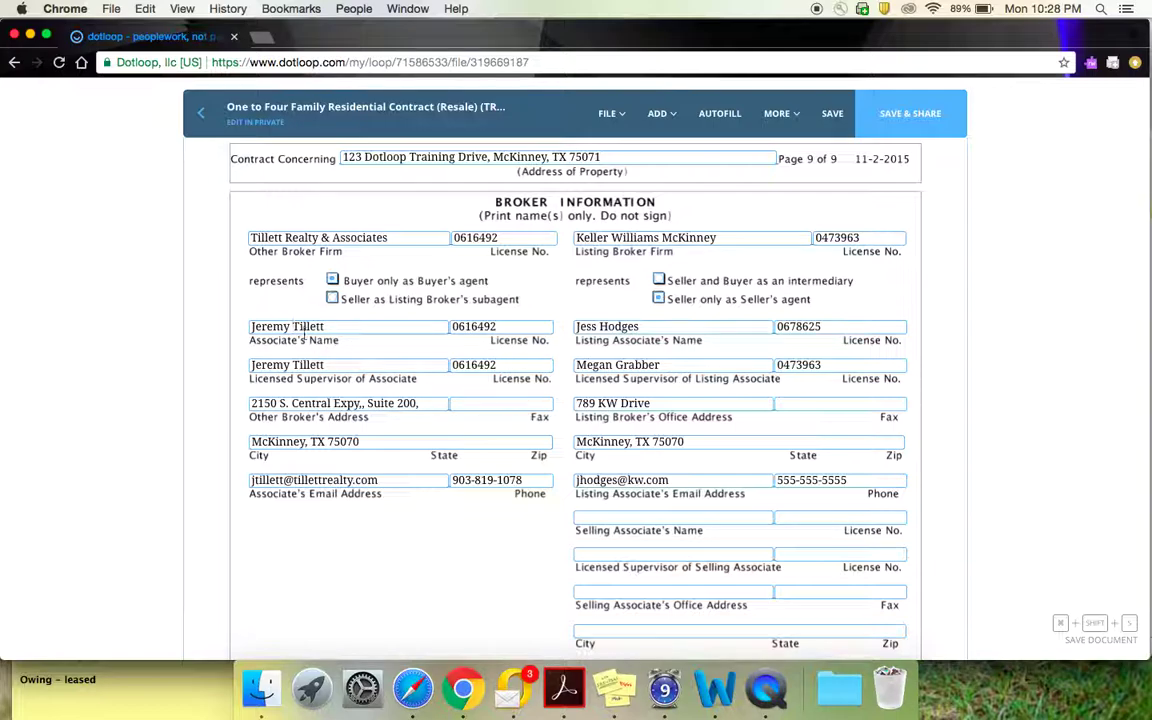
click(316, 330)
Step: Scroll down page 9 through the Option Fee and Earnest Money receipts
scroll(843, 295, down, 2)
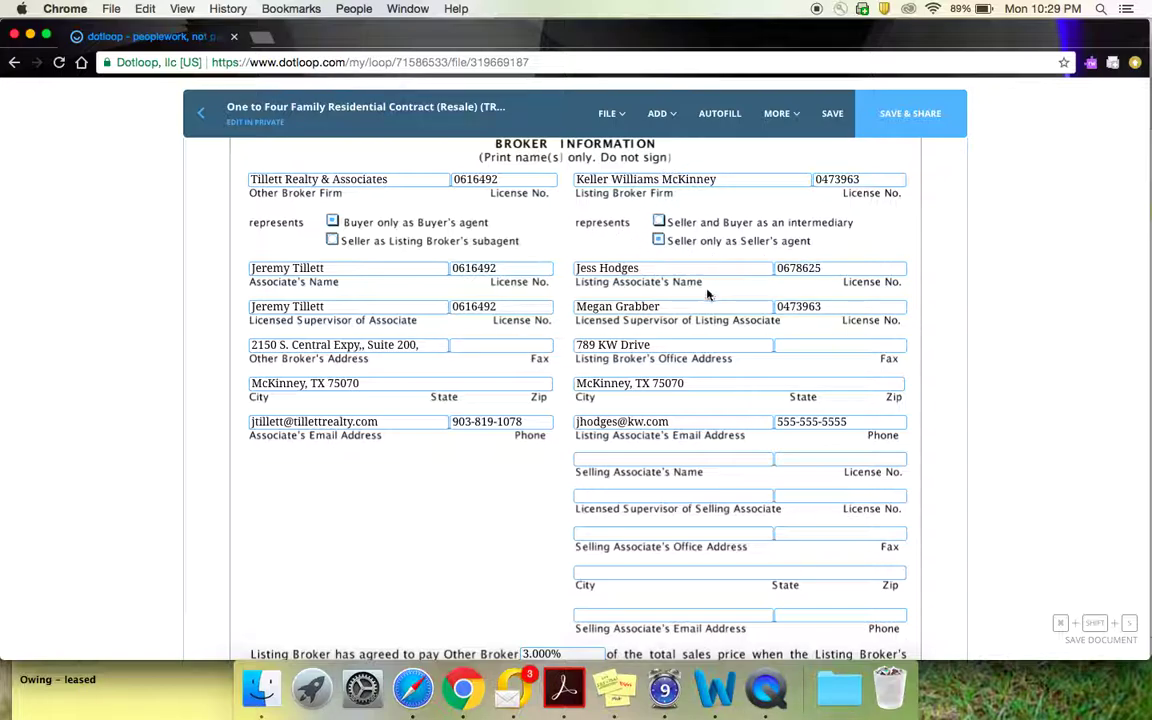
scroll(703, 298, down, 5)
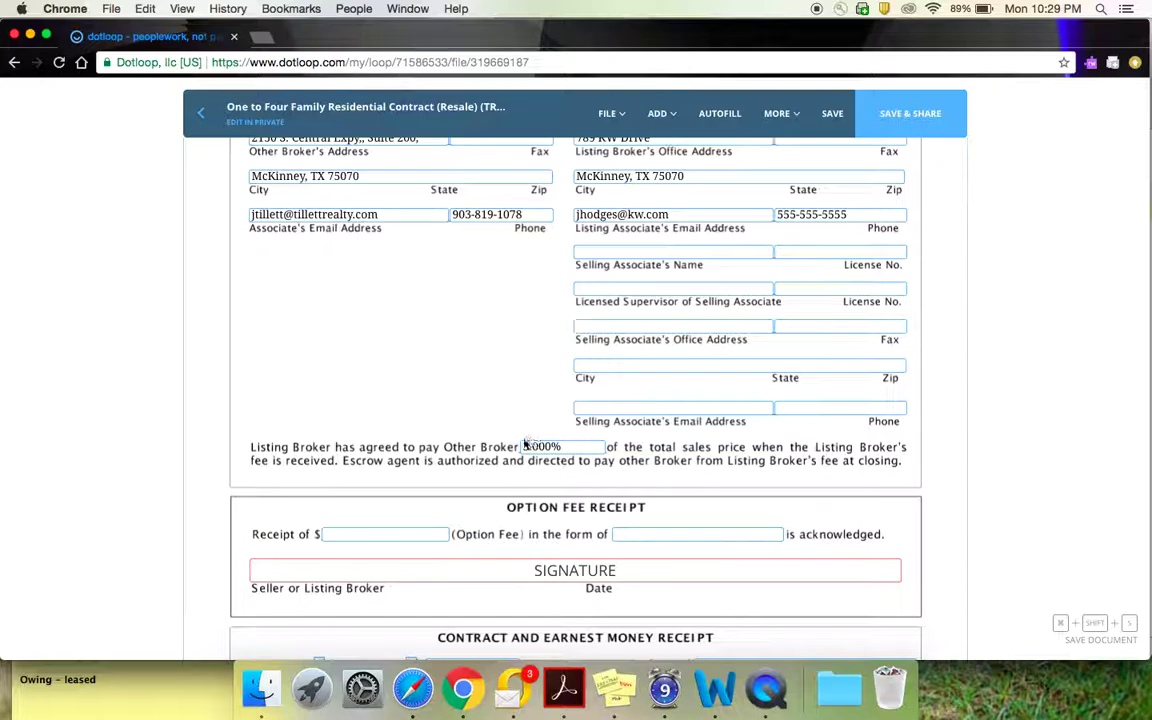
scroll(575, 460, down, 3)
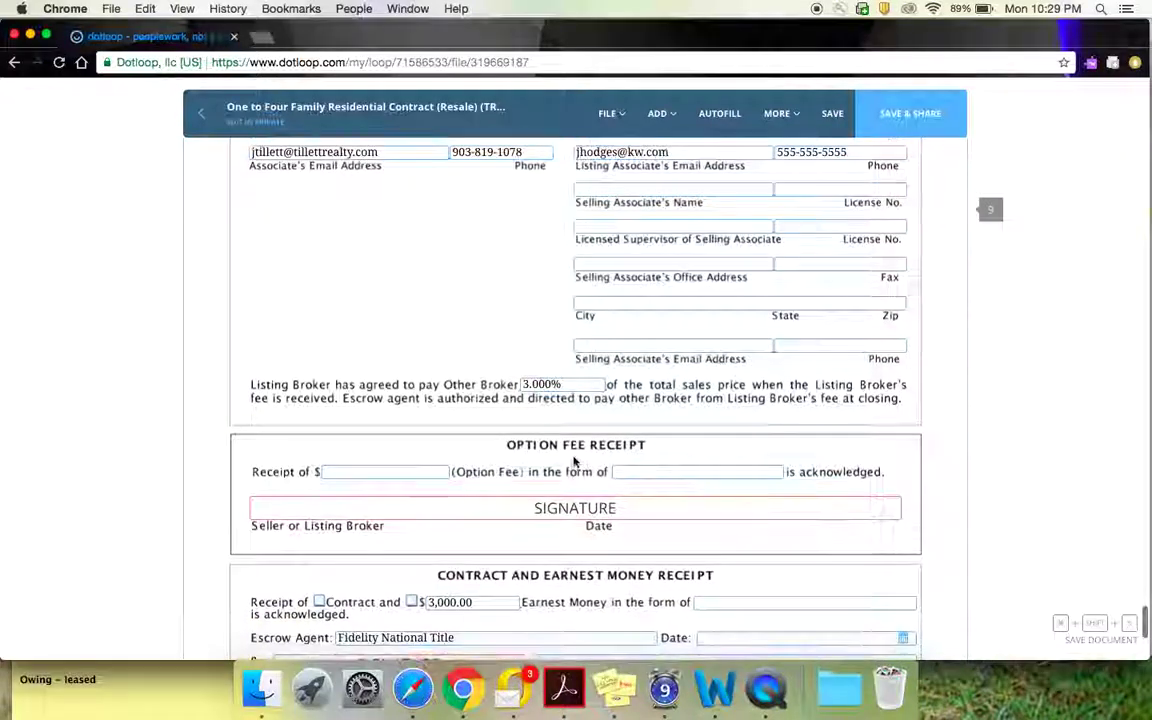
scroll(575, 460, down, 6)
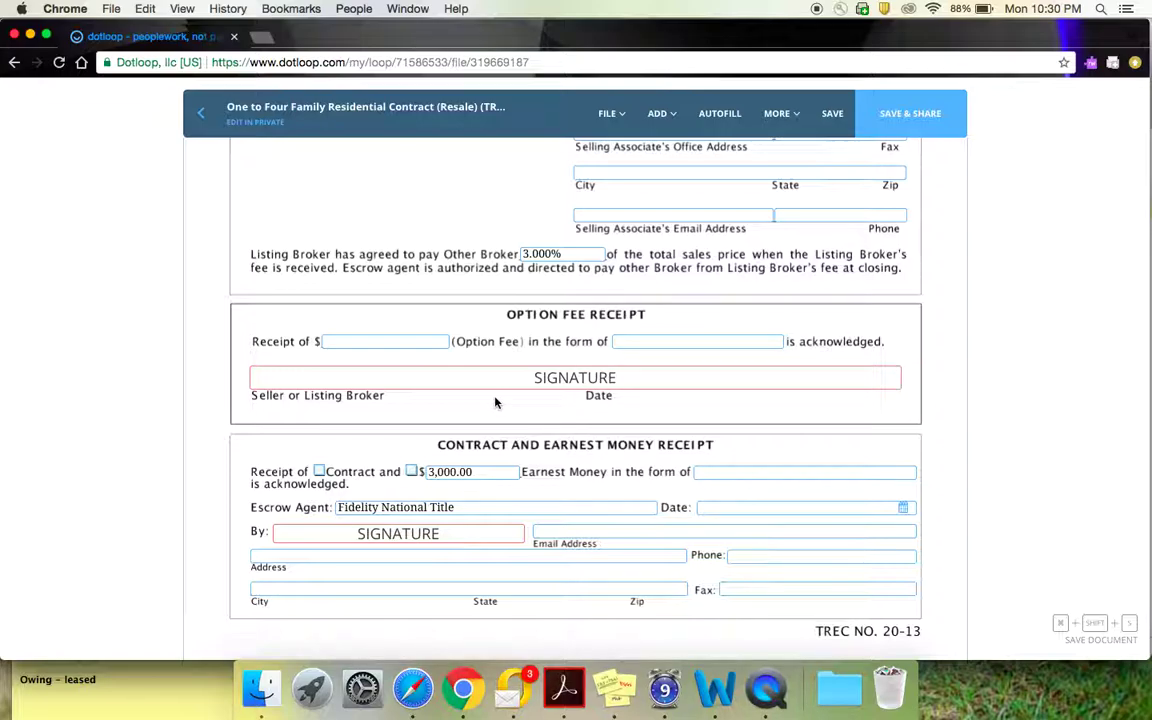
mouse_move(562, 397)
scroll(617, 505, down, 5)
Step: Scroll back up to page 8's effective-date line and buyer signature boxes
scroll(617, 505, up, 5)
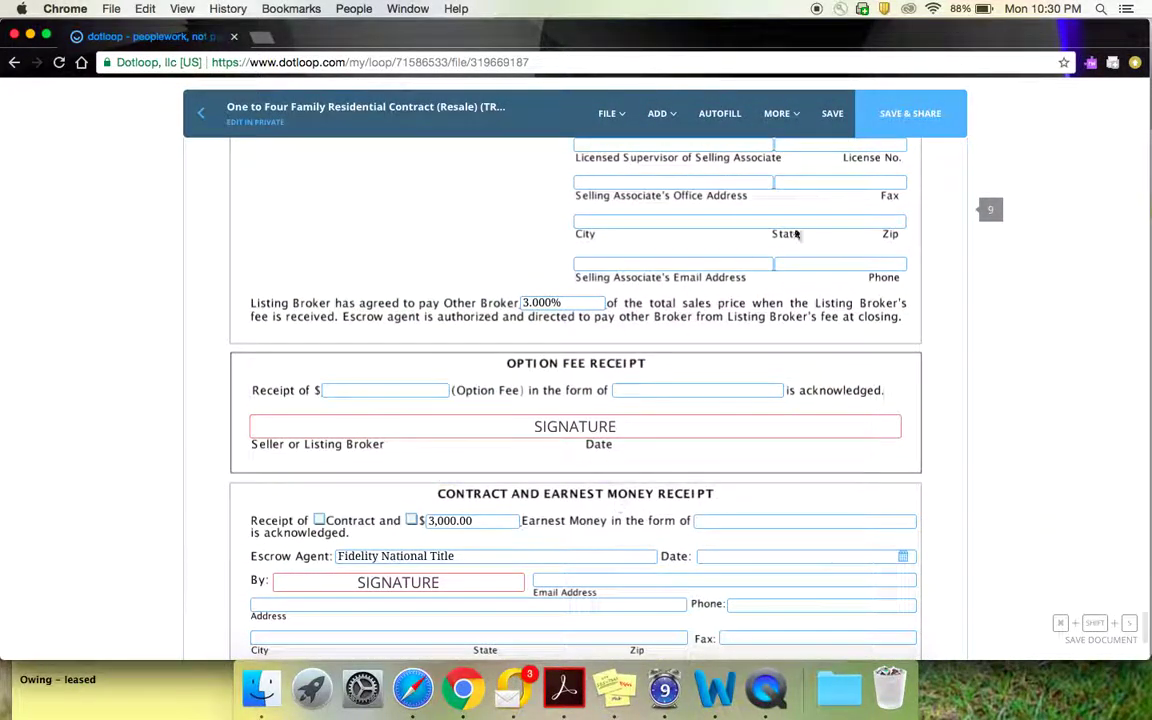
scroll(738, 321, up, 5)
scroll(738, 323, up, 8)
scroll(738, 323, up, 8)
scroll(738, 323, up, 3)
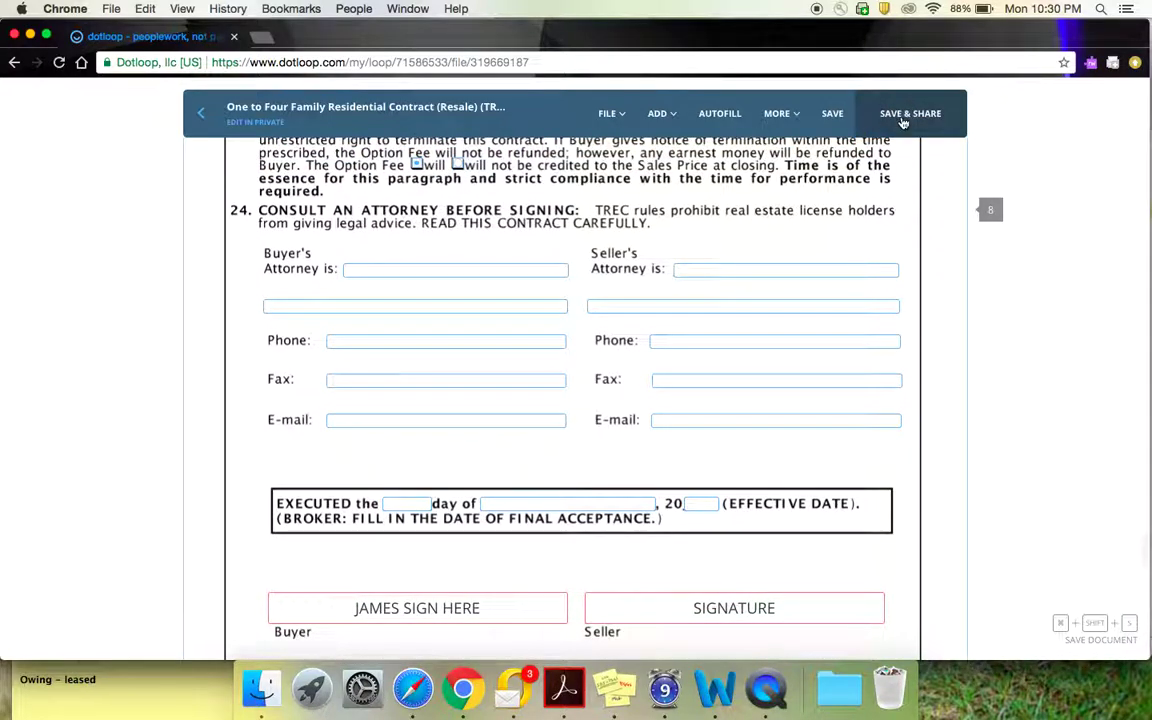
Step: Save the contract with SAVE & SHARE to bring up the Share Document dialog
click(904, 116)
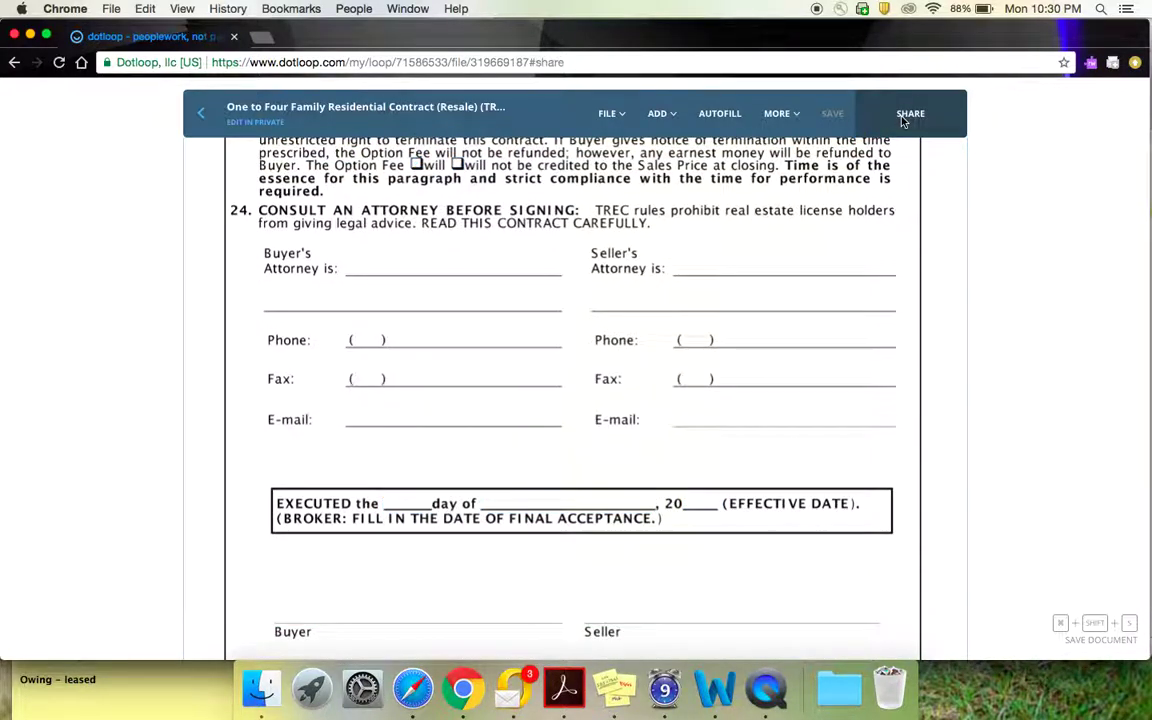